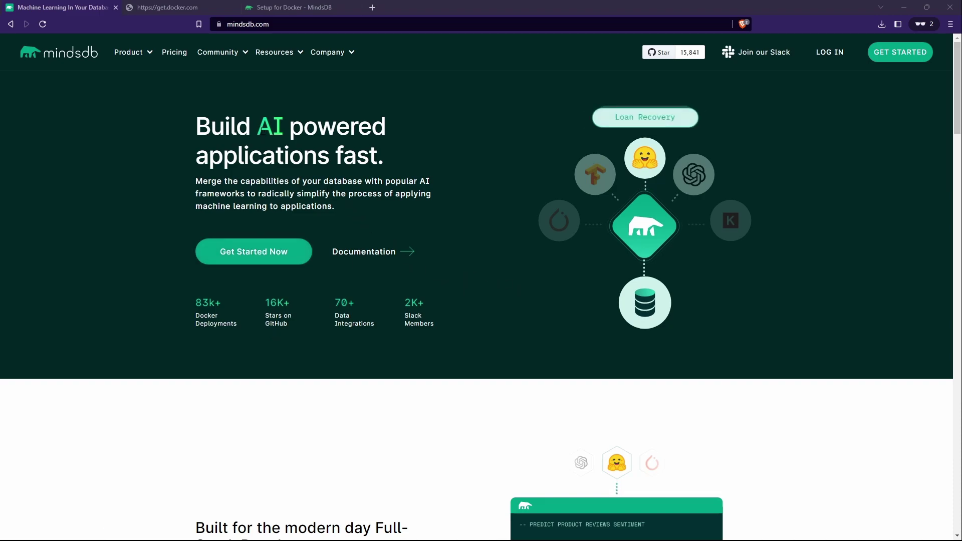
- Look through the MindsDB homepage, from the product overview and integrations to the testimonials and featured case studies
scroll(372, 233, "down", 5)
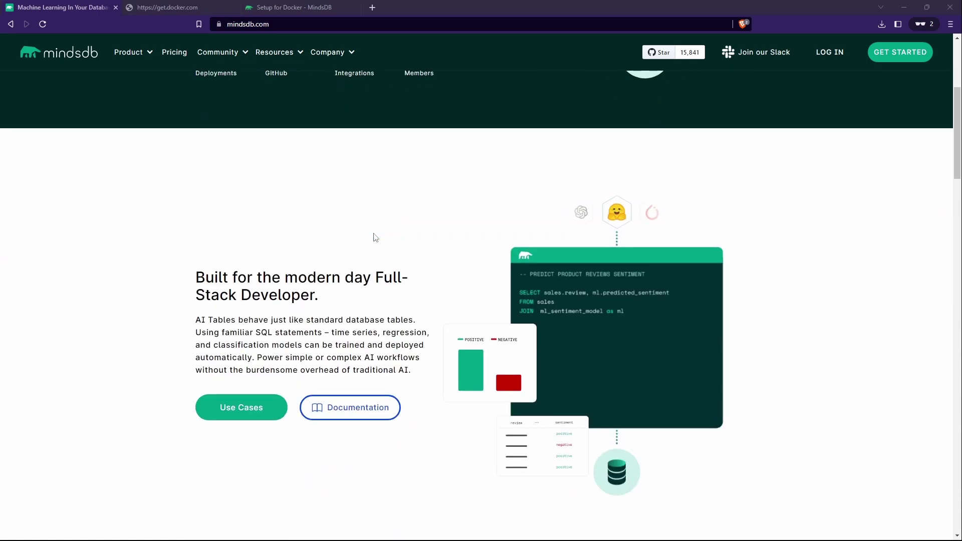
scroll(434, 283, "down", 5)
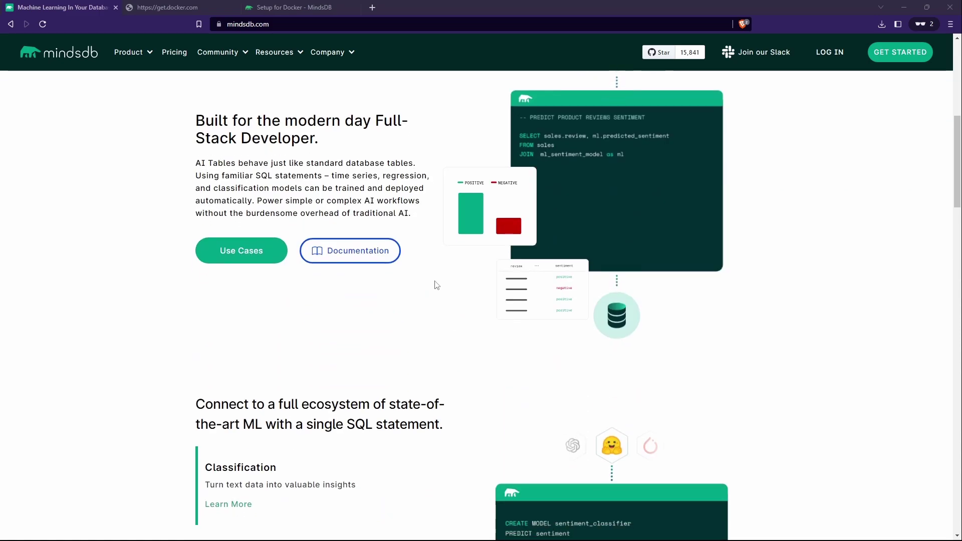
scroll(439, 282, "down", 2)
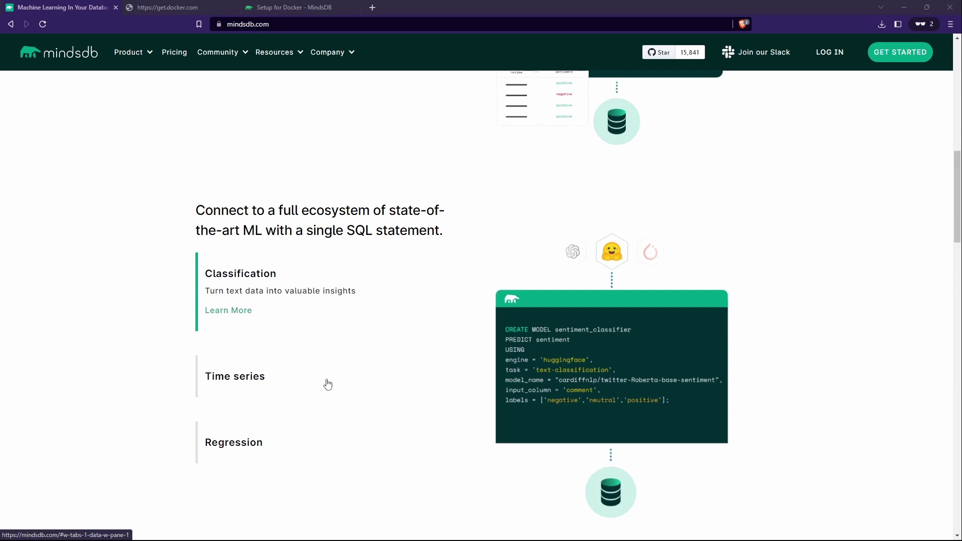
scroll(409, 384, "down", 1)
scroll(410, 383, "down", 2)
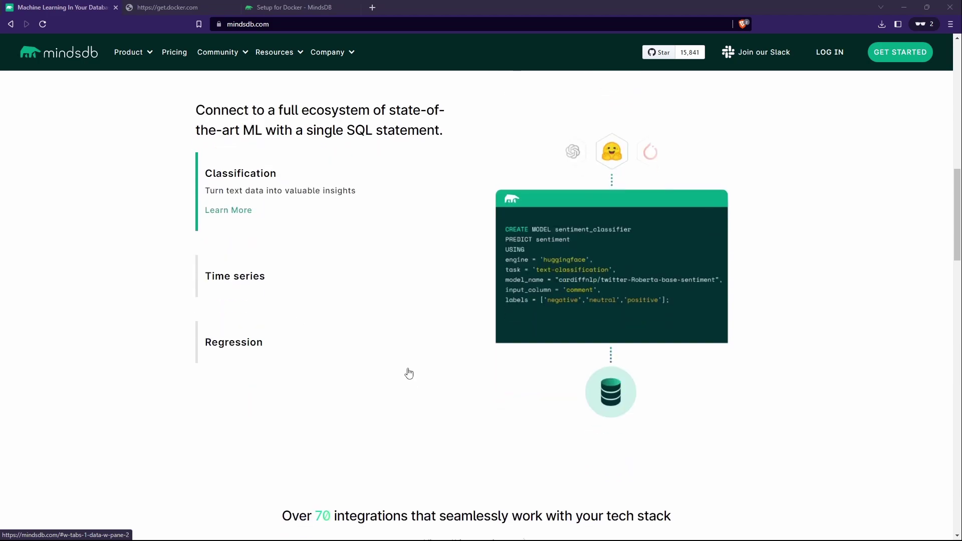
scroll(403, 398, "down", 6)
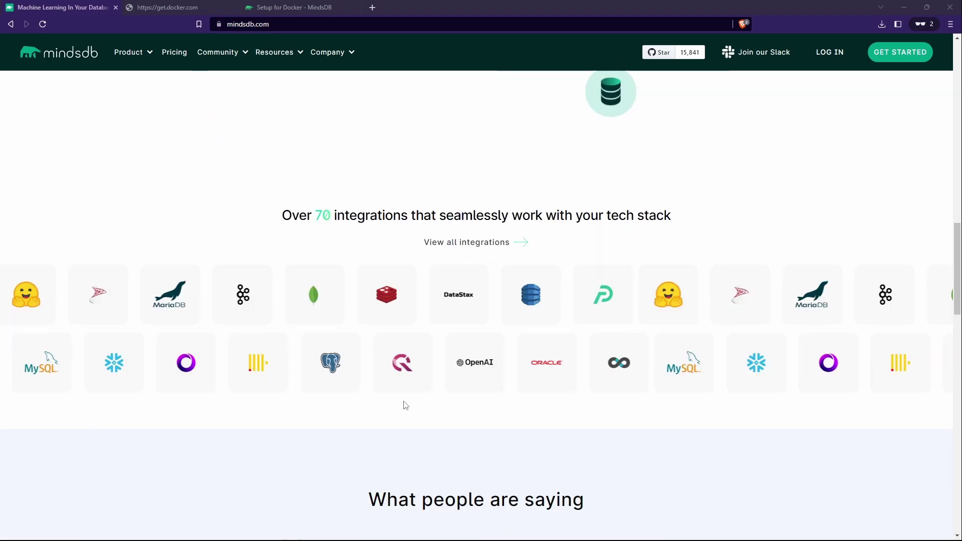
scroll(406, 405, "down", 8)
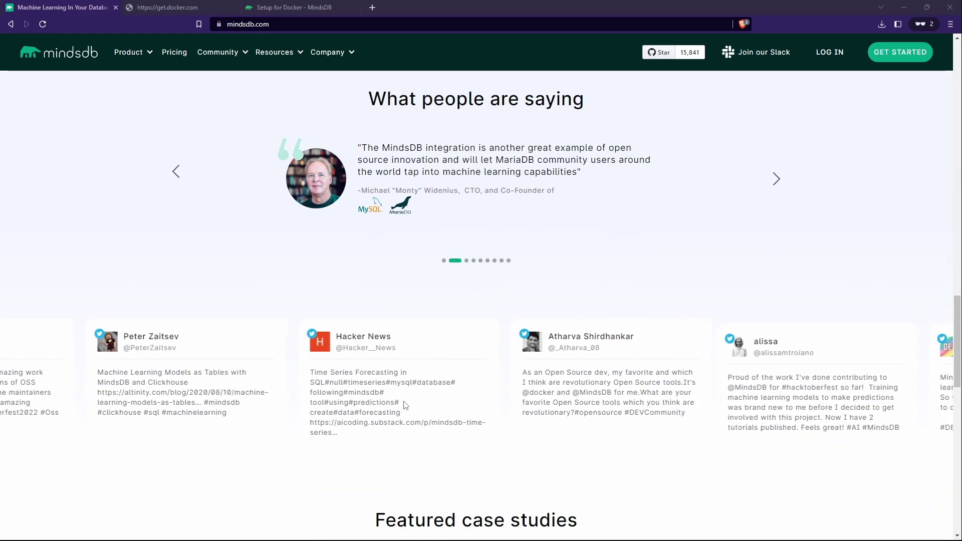
scroll(406, 405, "down", 3)
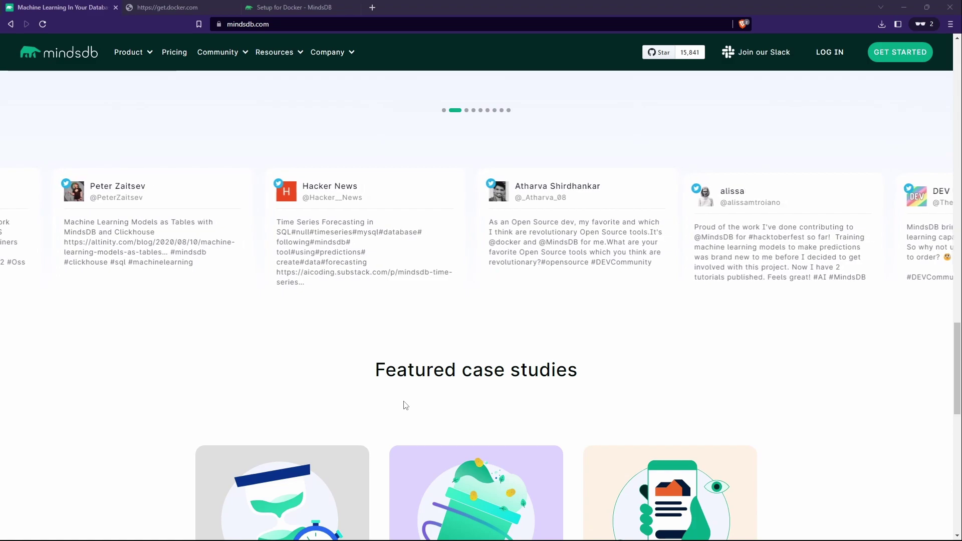
scroll(405, 406, "up", 7)
scroll(405, 406, "up", 20)
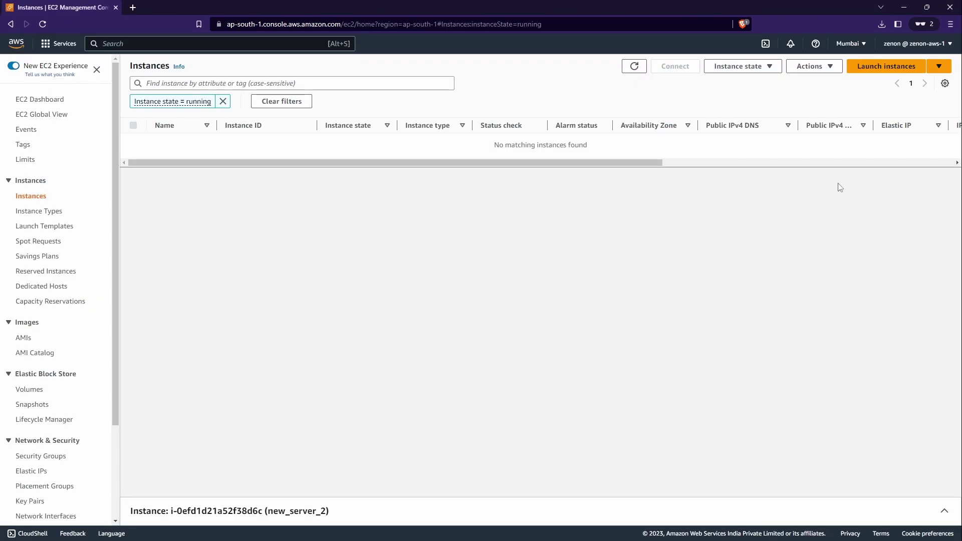
left_click(938, 46)
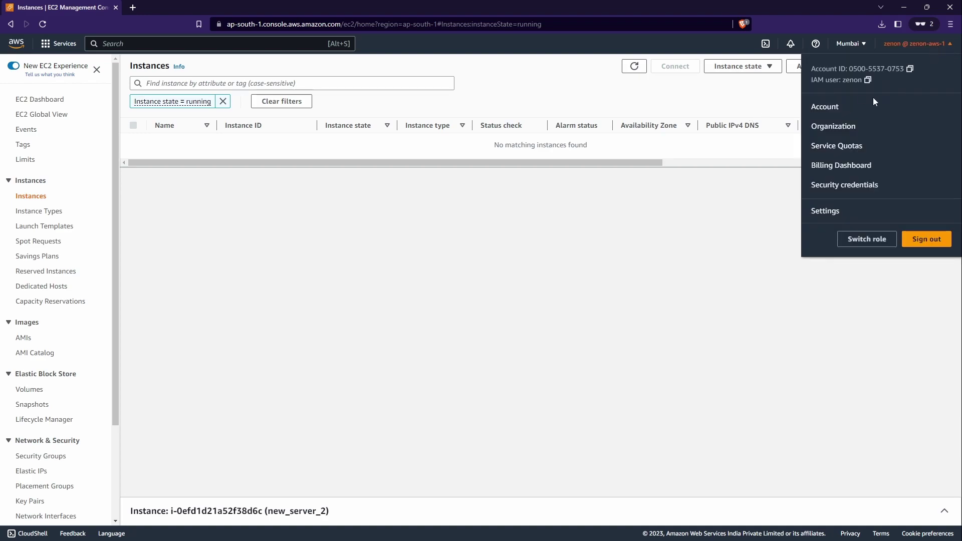
left_click(923, 45)
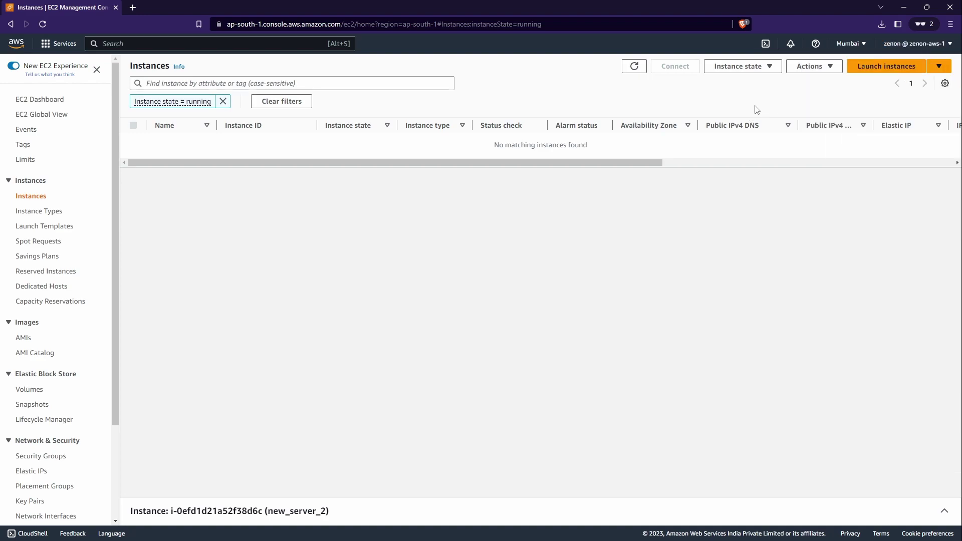
- Start a new EC2 instance launch named mindsdb with Ubuntu as its operating system image
left_click(882, 66)
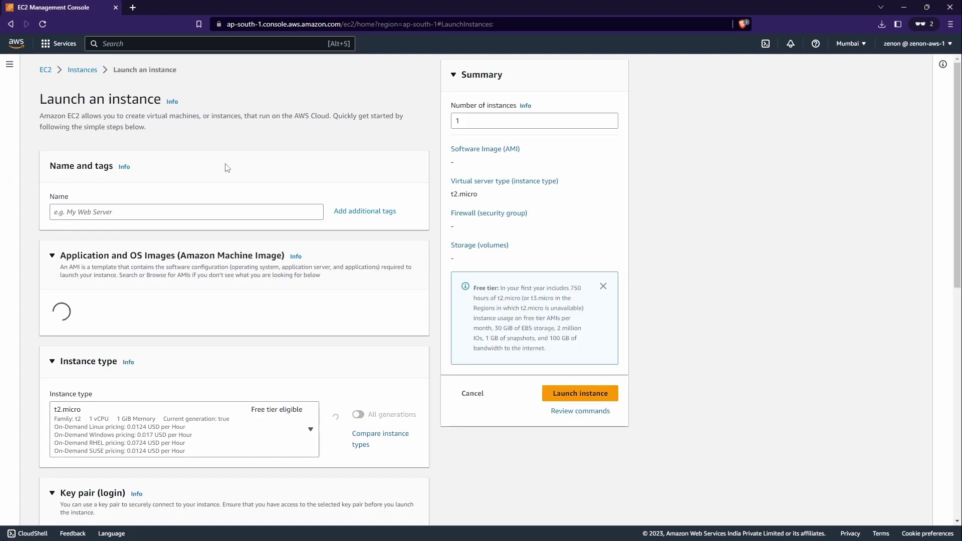
left_click(145, 218)
type("mindsdb")
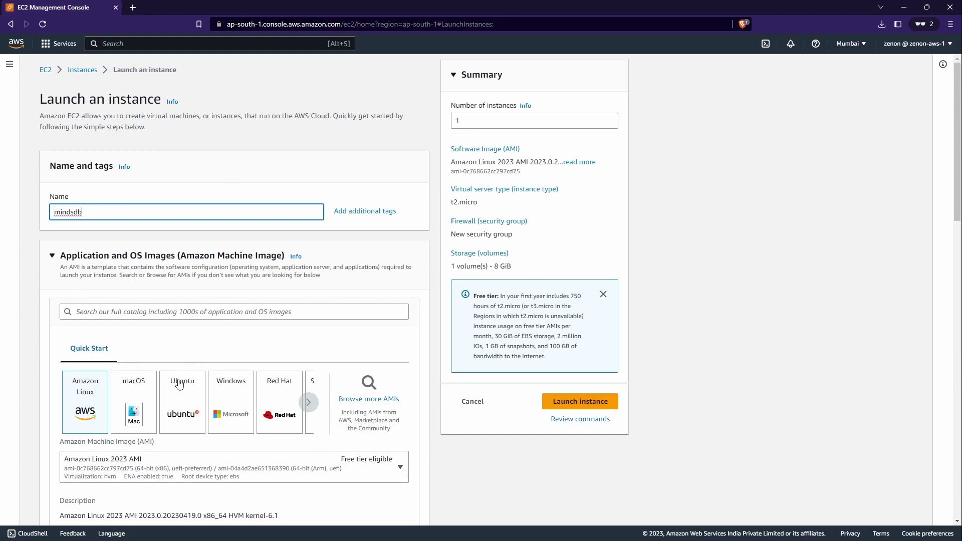
scroll(182, 419, "down", 3)
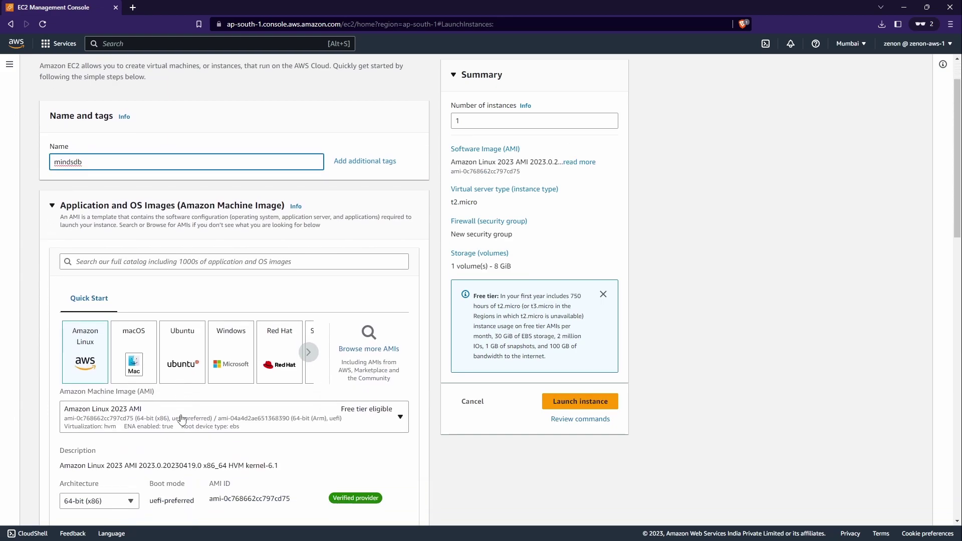
left_click(165, 384)
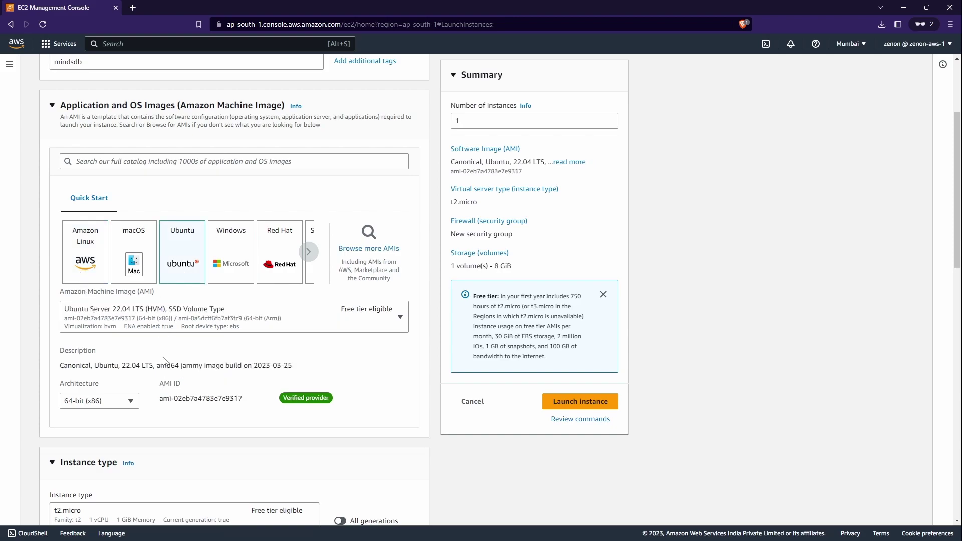
- Choose the existing EC2_Inst_Y key pair for logging in to the instance
scroll(190, 356, "down", 4)
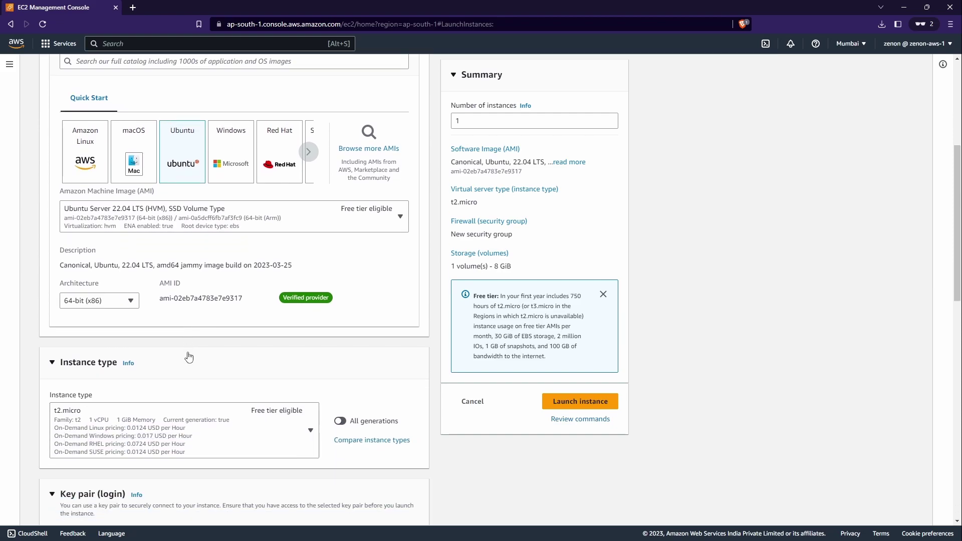
scroll(193, 356, "up", 4)
scroll(103, 296, "down", 8)
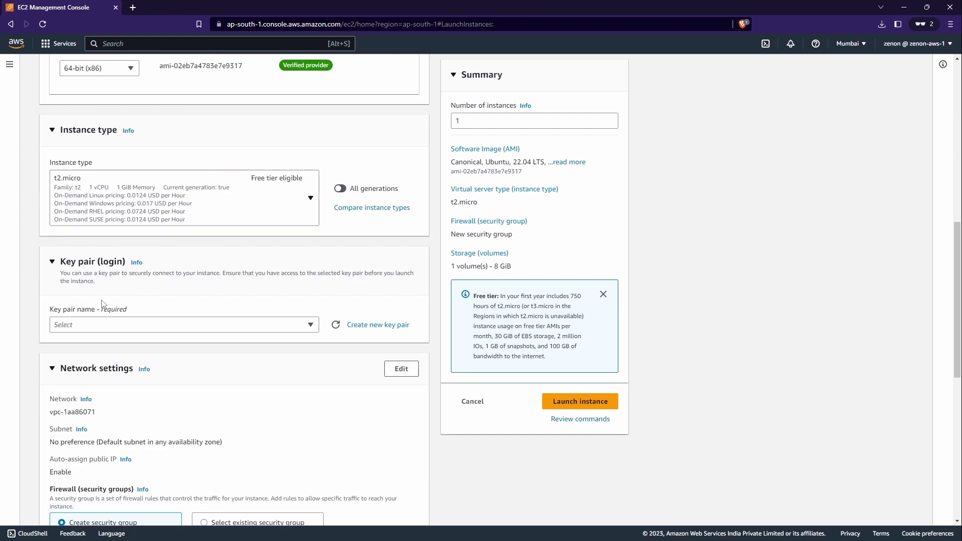
left_click(95, 258)
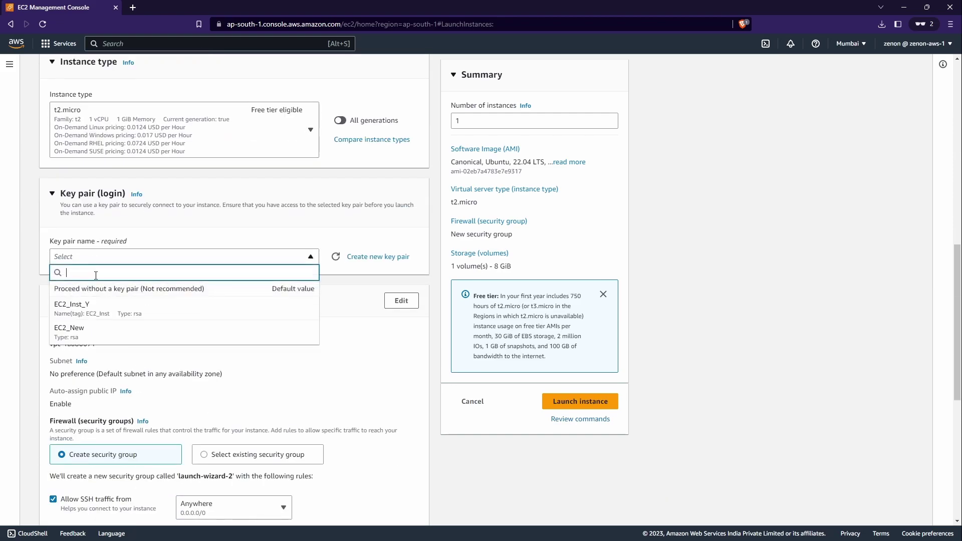
left_click(95, 304)
- Switch the firewall setting to an existing security group and assign launch-wizard-1
scroll(116, 316, "down", 2)
scroll(117, 317, "down", 2)
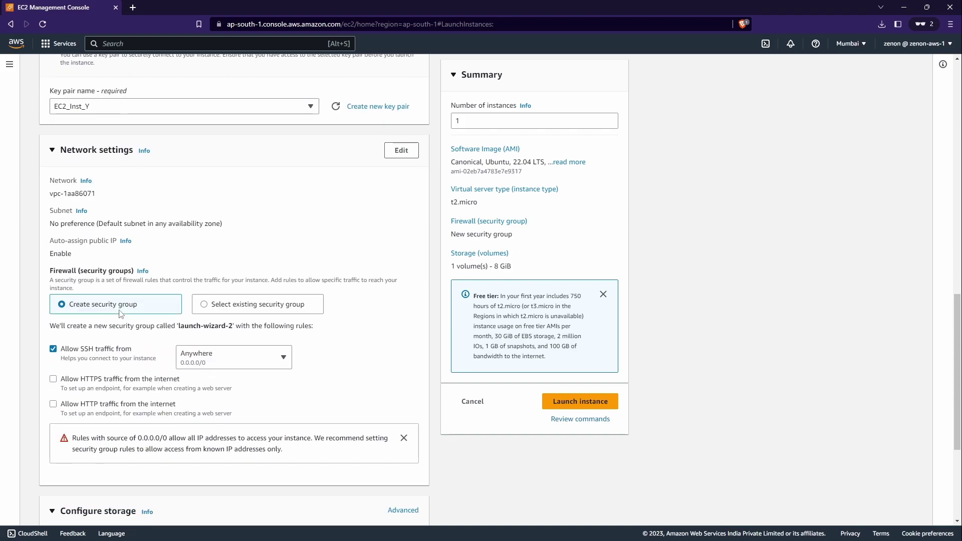
left_click(207, 307)
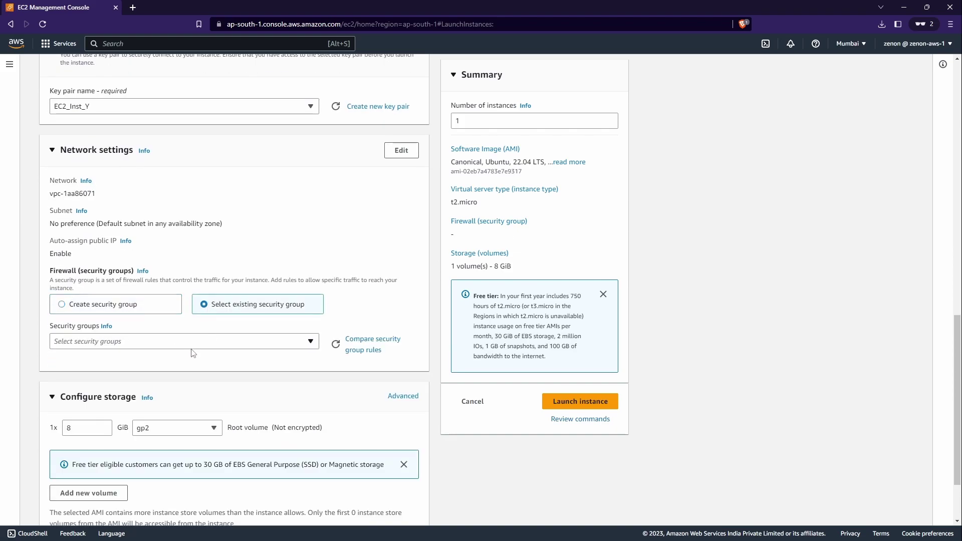
left_click(193, 346)
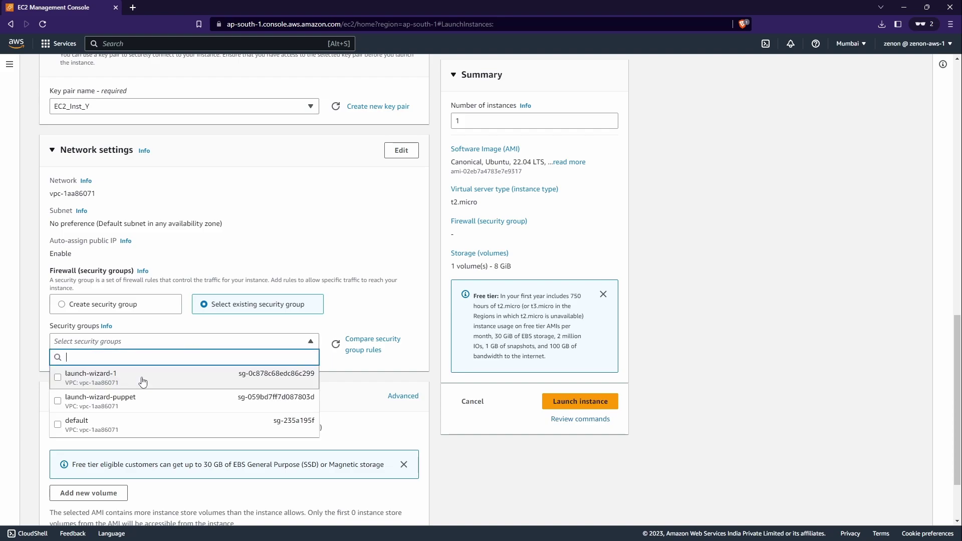
left_click(143, 377)
- Open the security groups in a separate browser tab and examine the inbound rules of launch-wizard-1
scroll(157, 357, "up", 10)
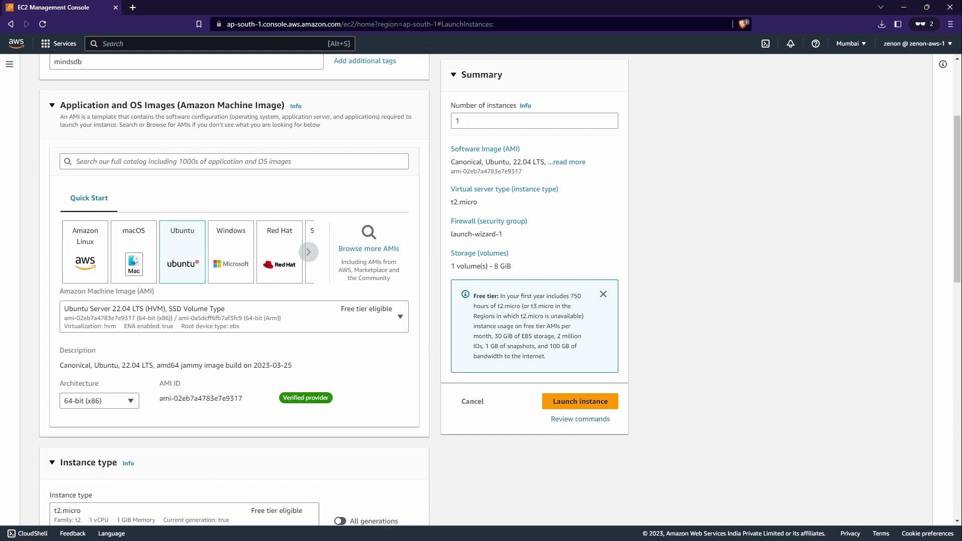
left_click(9, 64)
scroll(70, 176, "down", 1)
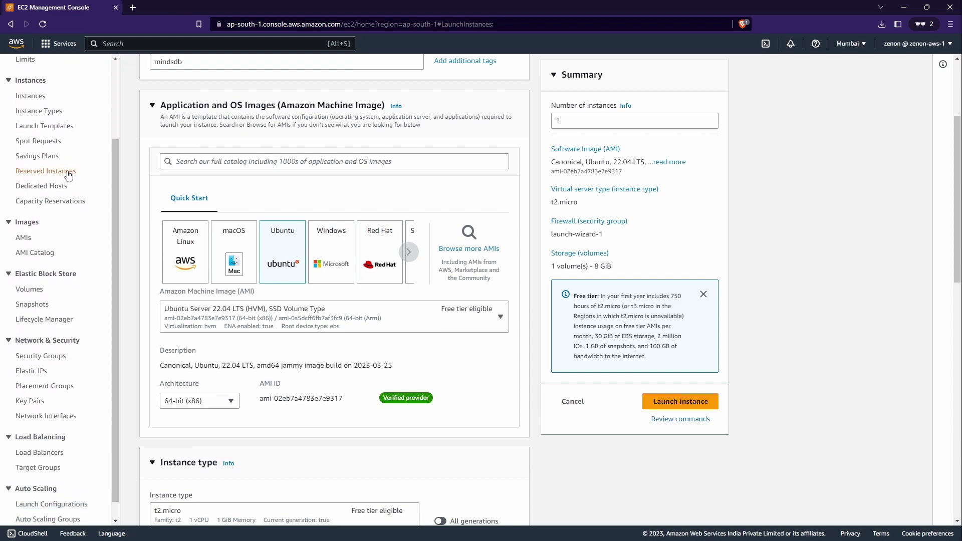
scroll(55, 281, "down", 1)
left_click(50, 357, "ctrl+shift")
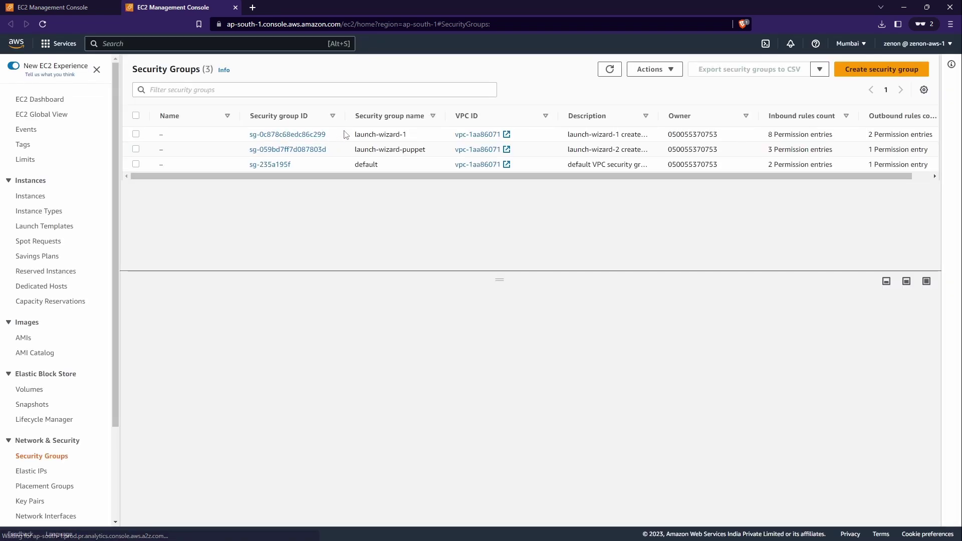
left_click(360, 134)
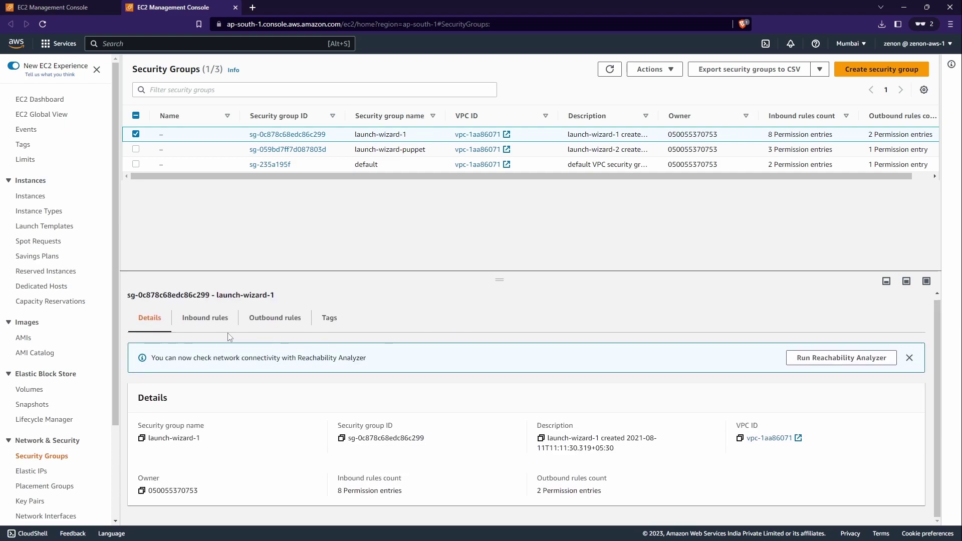
left_click(205, 322)
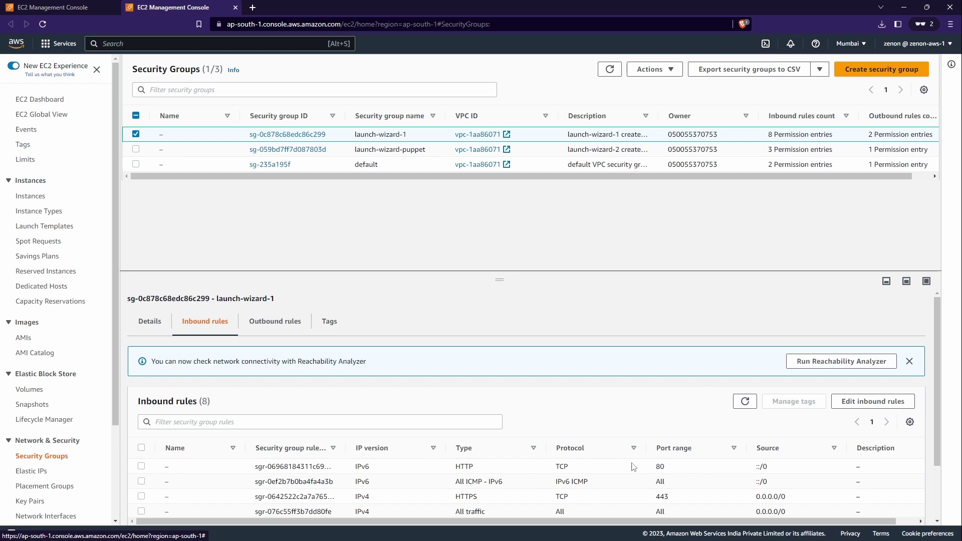
left_click(589, 468)
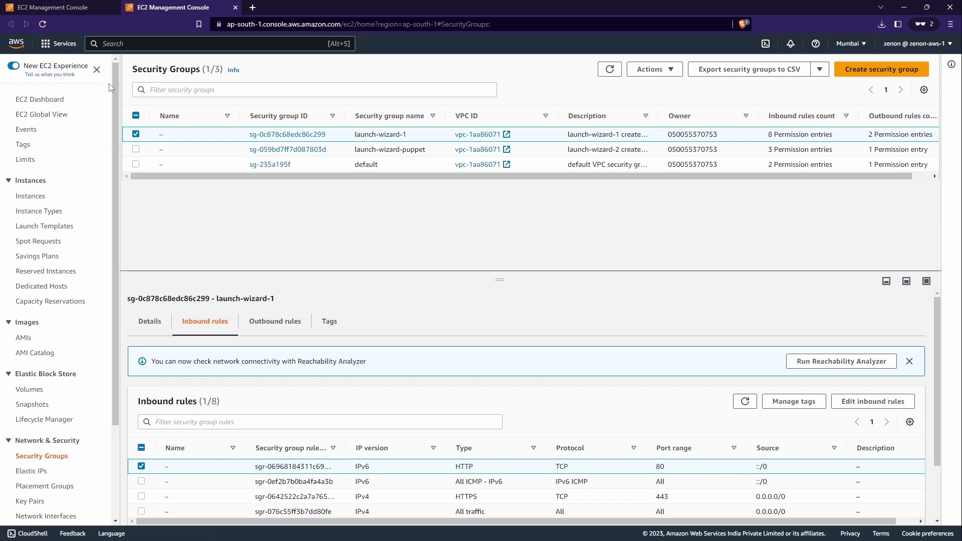
- Return to the instance launch form and set the root volume size to 30 GiB
left_click(74, 5)
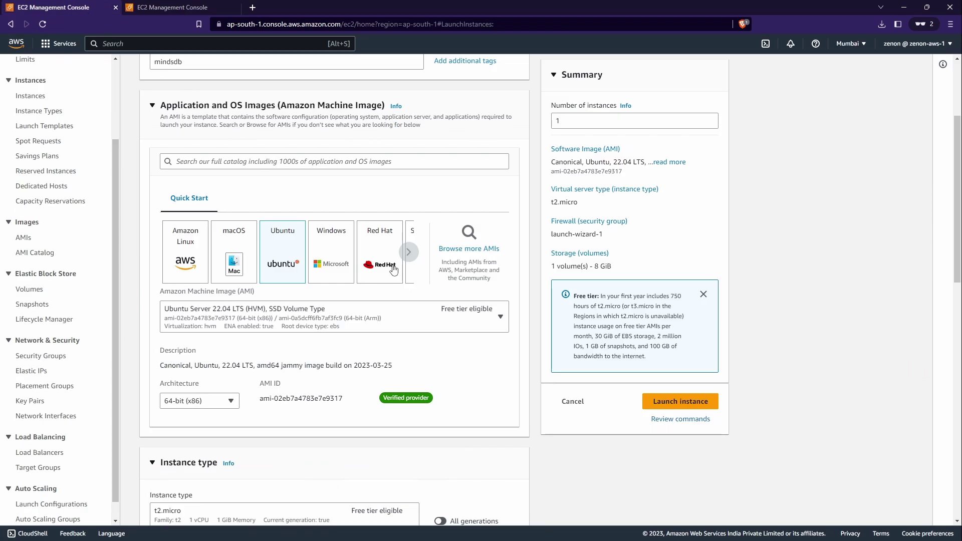
scroll(418, 282, "down", 5)
scroll(418, 281, "down", 7)
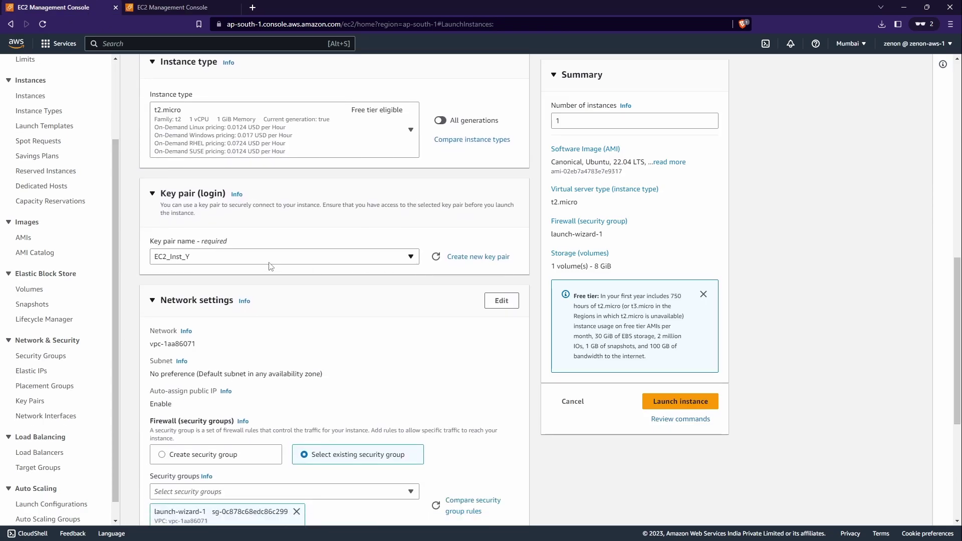
double_click(183, 340)
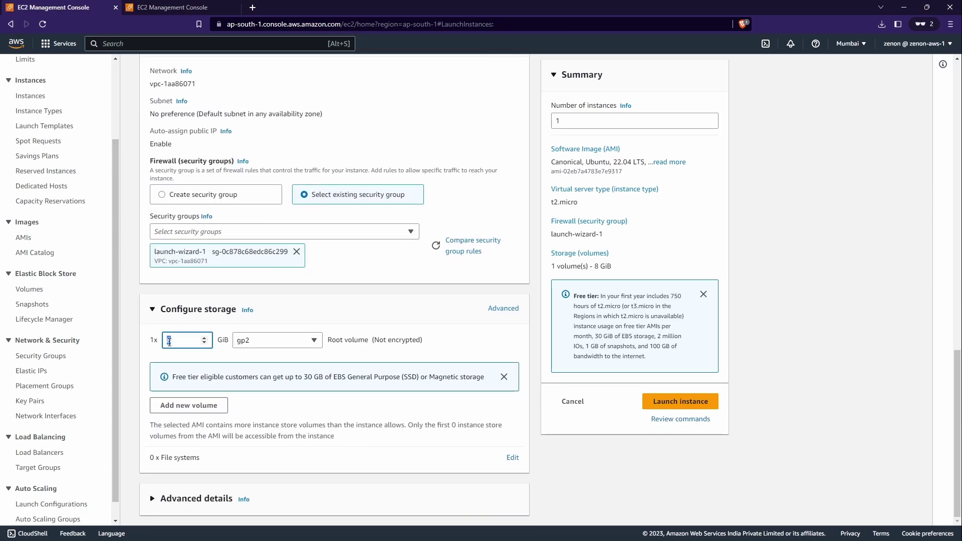
double_click(309, 376)
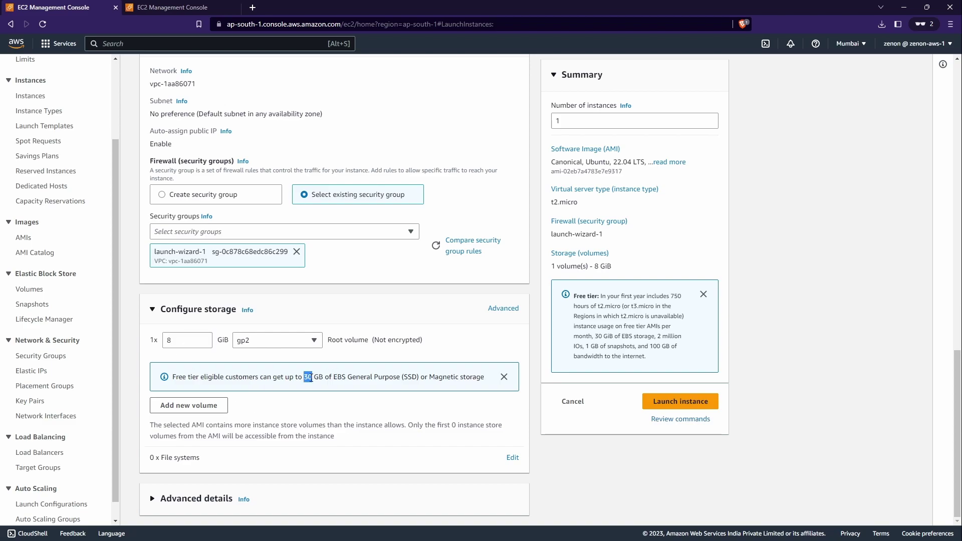
left_click(179, 342)
- Change the instance type to t2.large with 2 vCPU and 8 GiB of memory
scroll(307, 315, "up", 8)
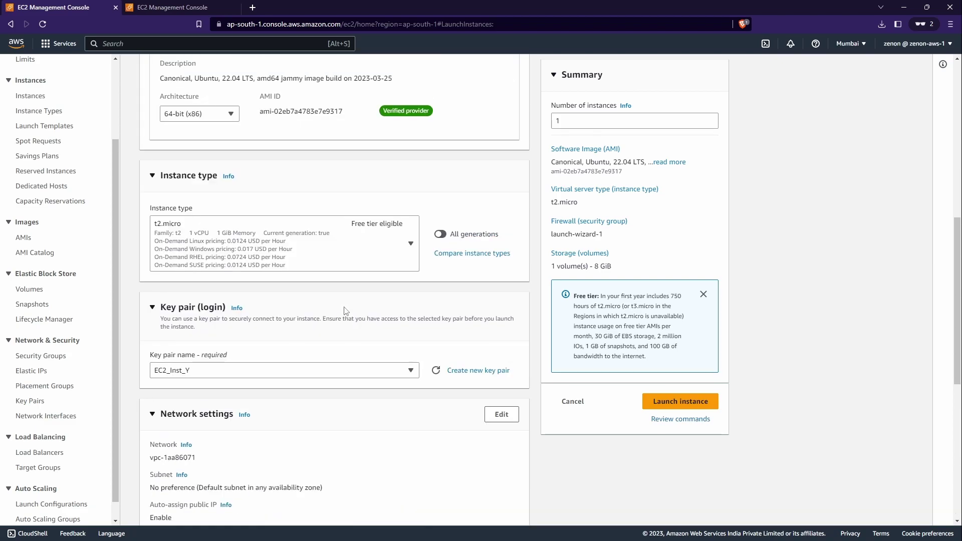
scroll(348, 312, "down", 1)
scroll(348, 312, "up", 3)
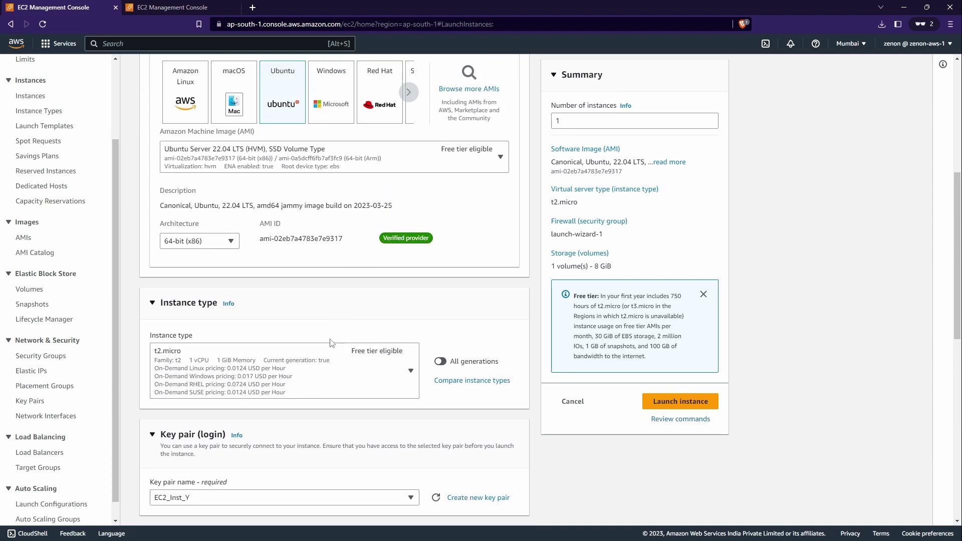
left_click(282, 380)
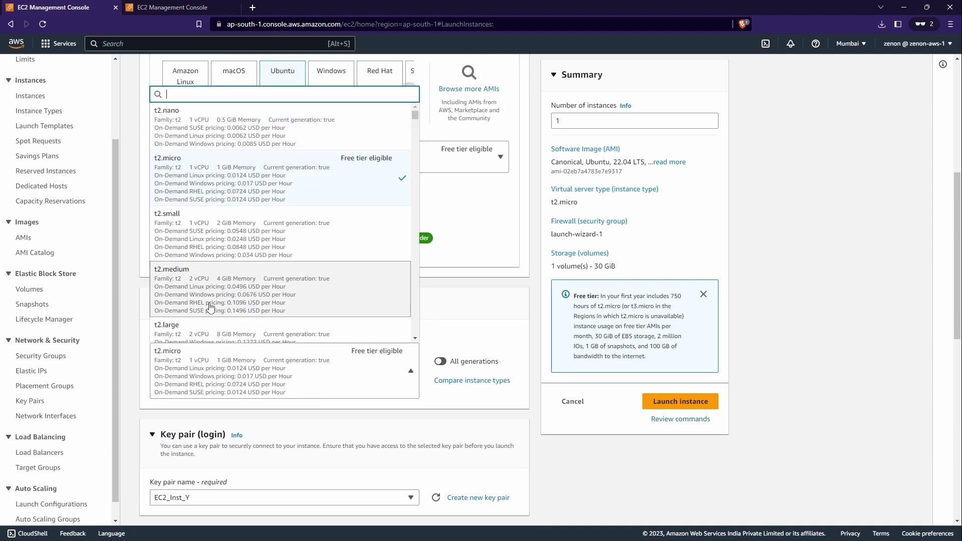
scroll(209, 306, "down", 3)
scroll(210, 307, "down", 2)
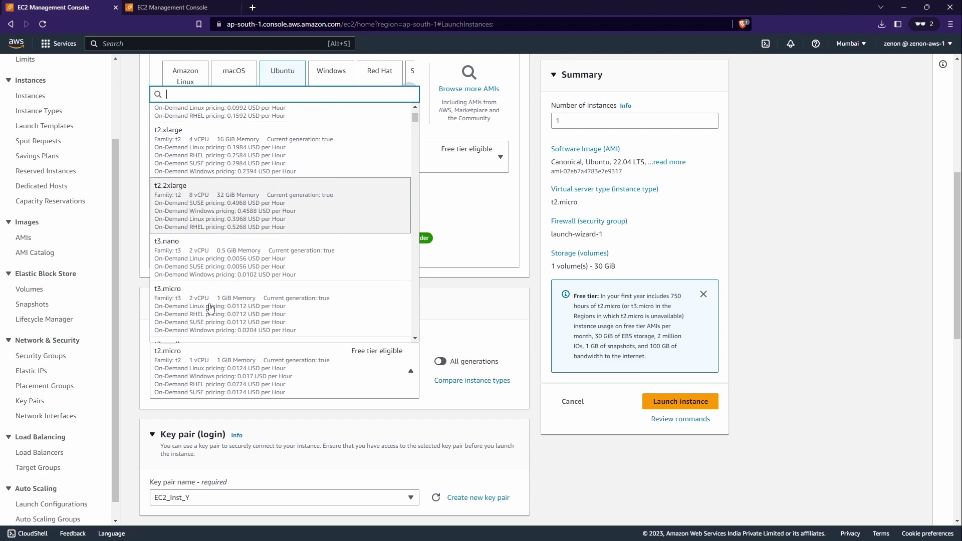
scroll(211, 307, "up", 3)
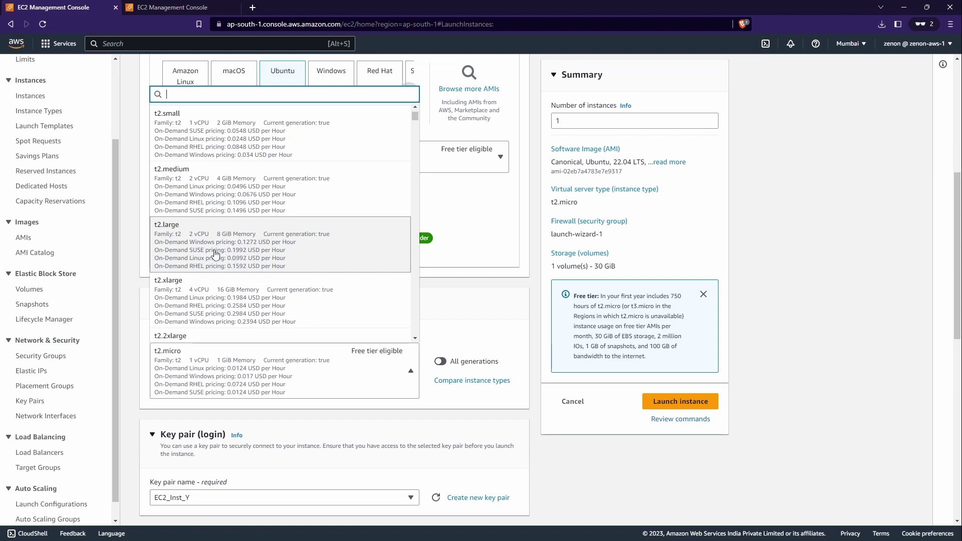
left_click(259, 257)
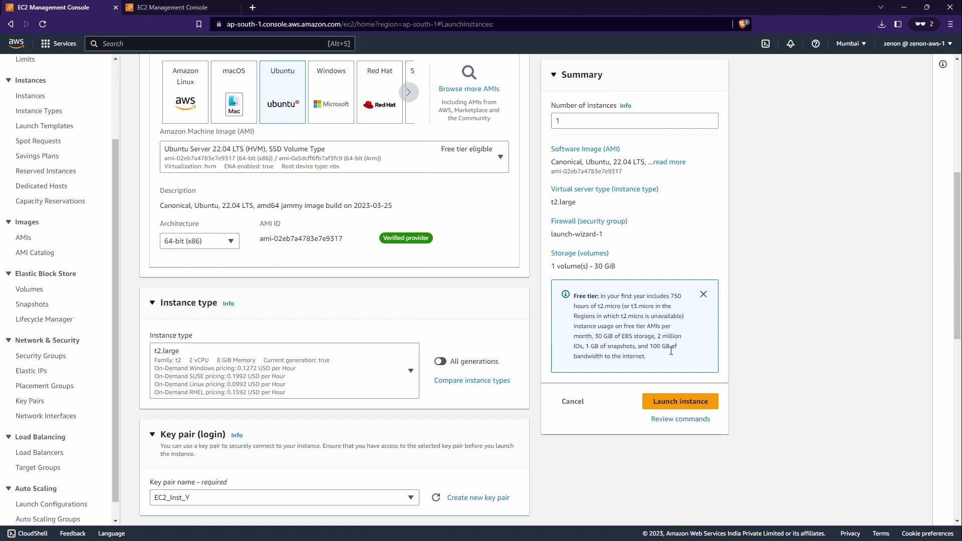
- Launch the configured instance and open its entry in the instances list
scroll(626, 271, "up", 1)
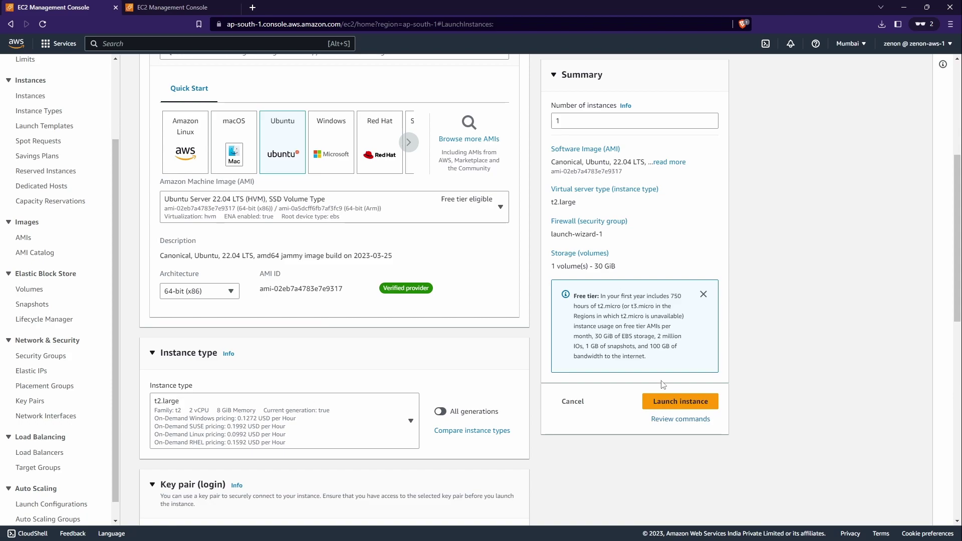
left_click(653, 401)
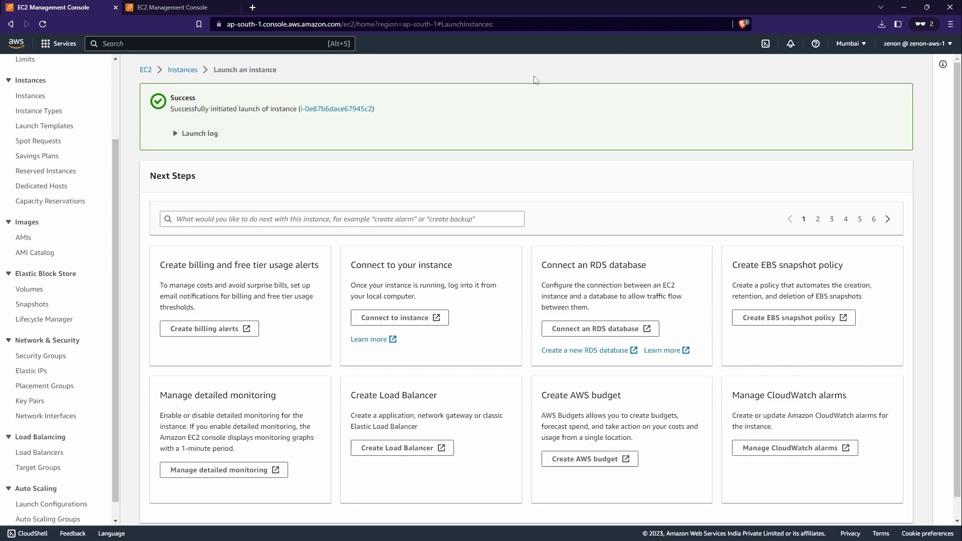
left_click(353, 110)
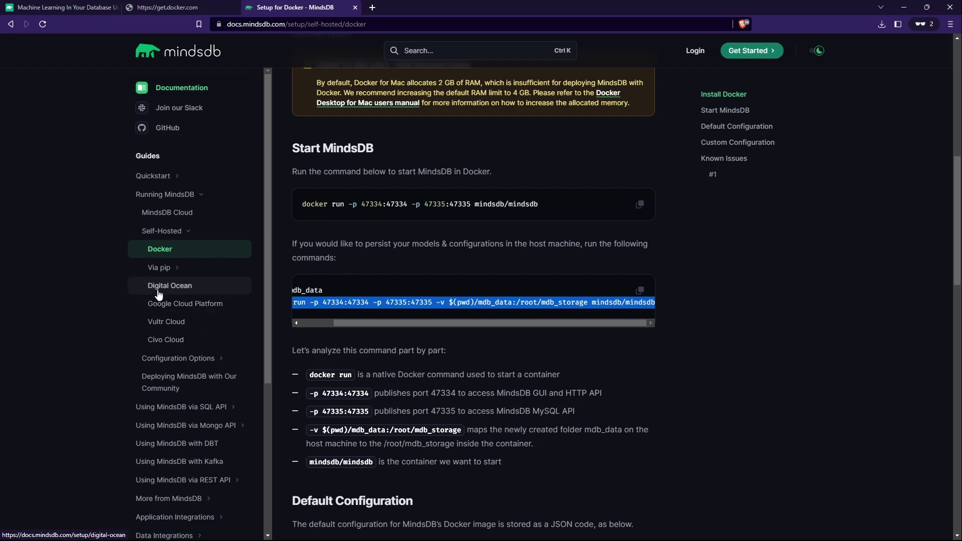
- Examine the MindsDB Docker setup documentation, including the start commands and the explanation of each part
left_click_drag(366, 325, 320, 327)
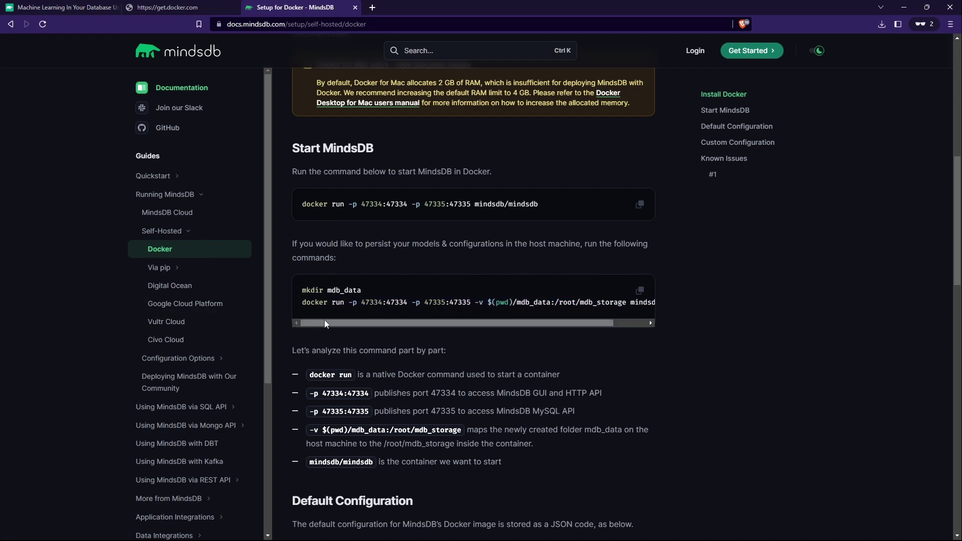
scroll(325, 323, "up", 7)
scroll(323, 315, "down", 5)
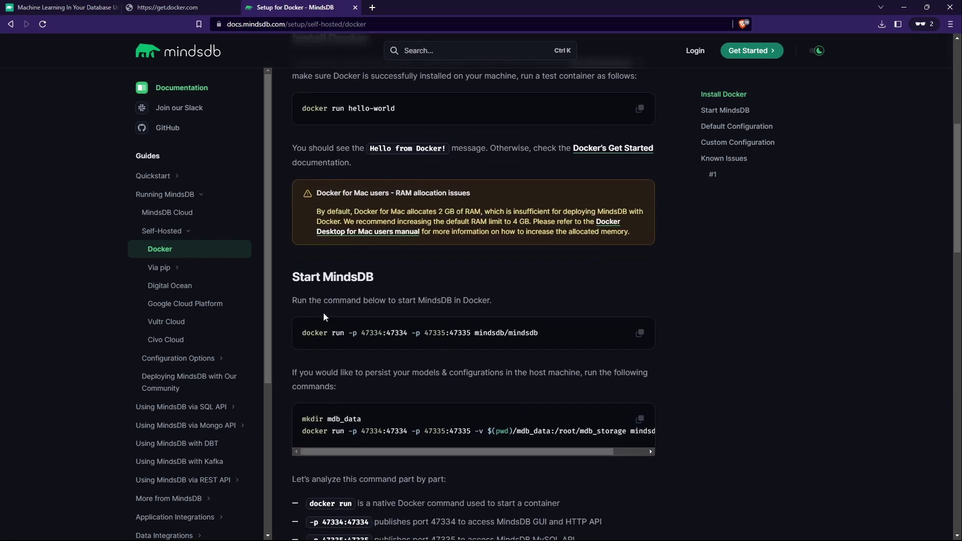
scroll(323, 308, "down", 2)
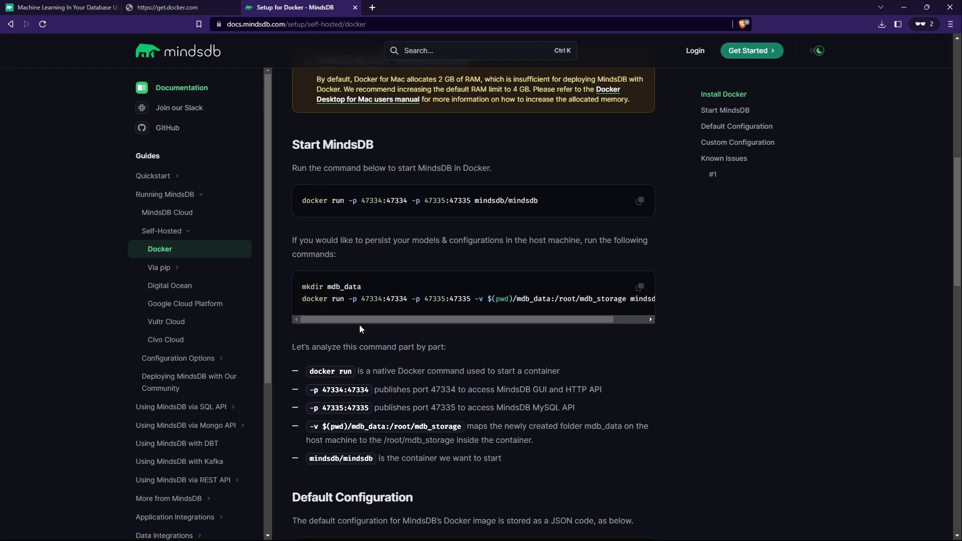
scroll(358, 325, "down", 3)
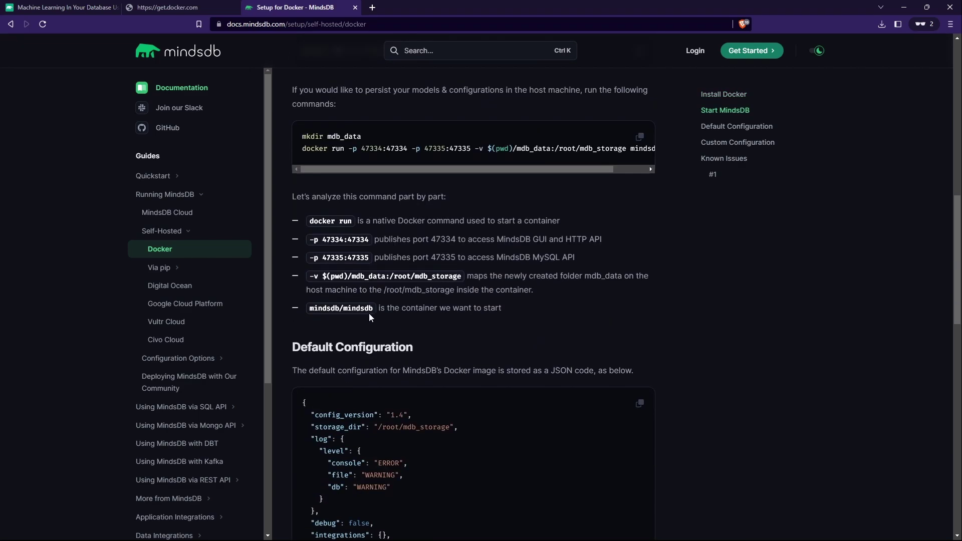
scroll(359, 232, "up", 2)
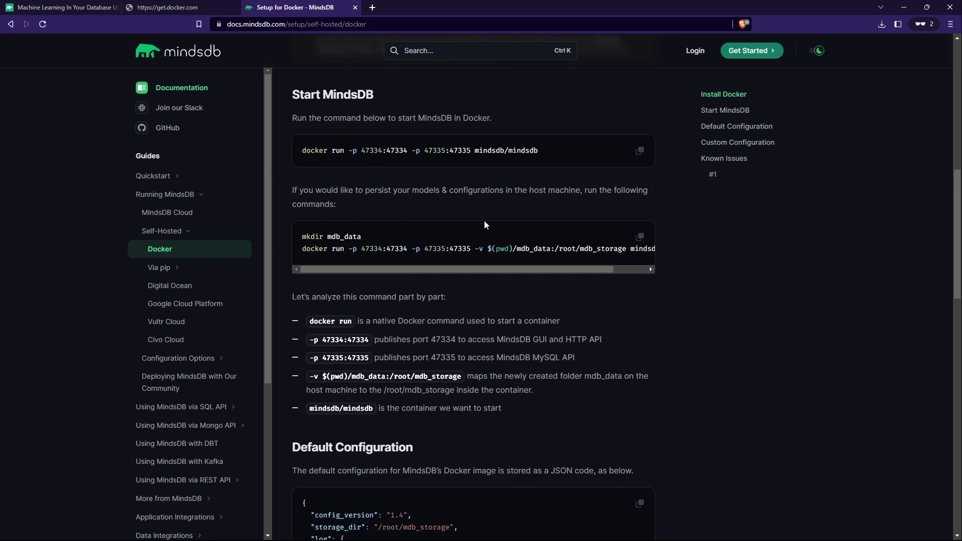
scroll(476, 235, "up", 1)
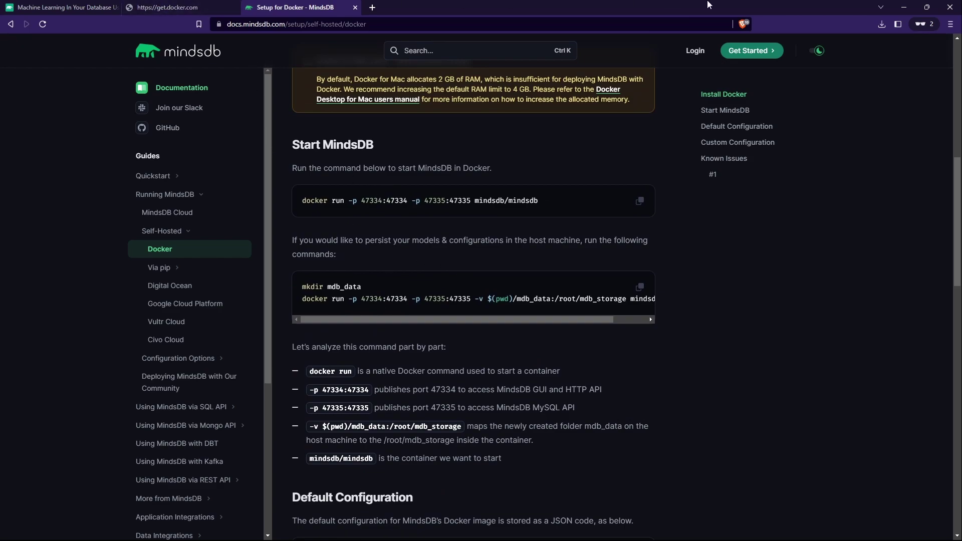
- Return to the EC2 console and connect to the mindsdb instance through EC2 Instance Connect as ubuntu
left_click(904, 7)
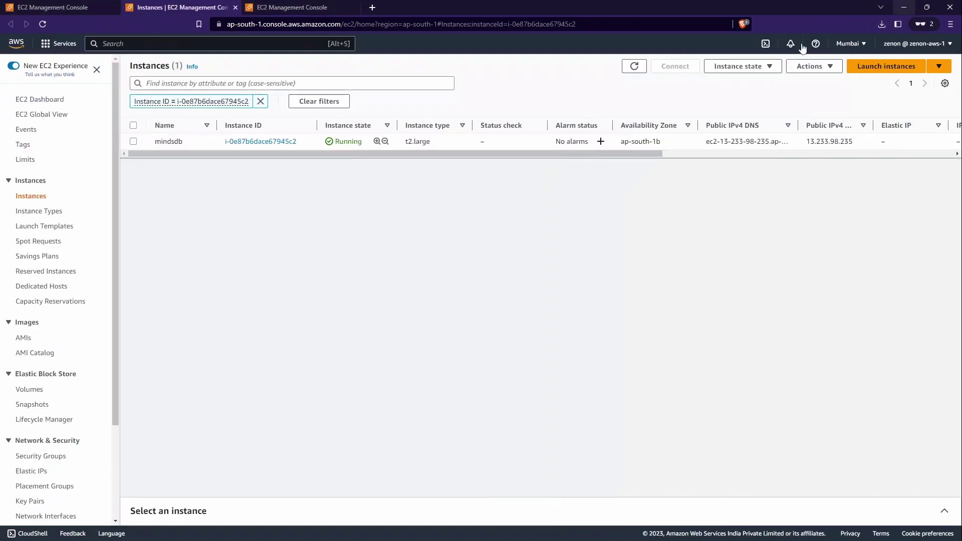
left_click(451, 141)
left_click(675, 66)
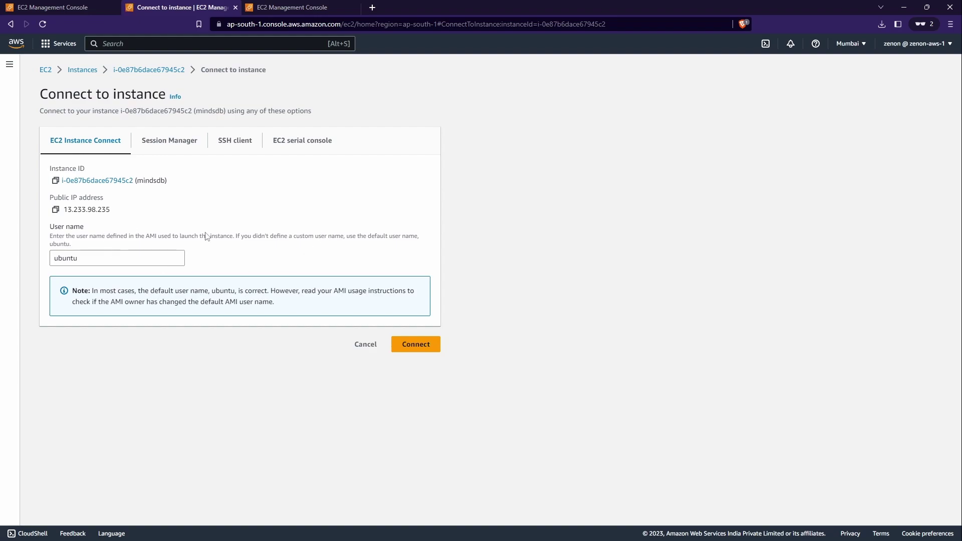
left_click(416, 344)
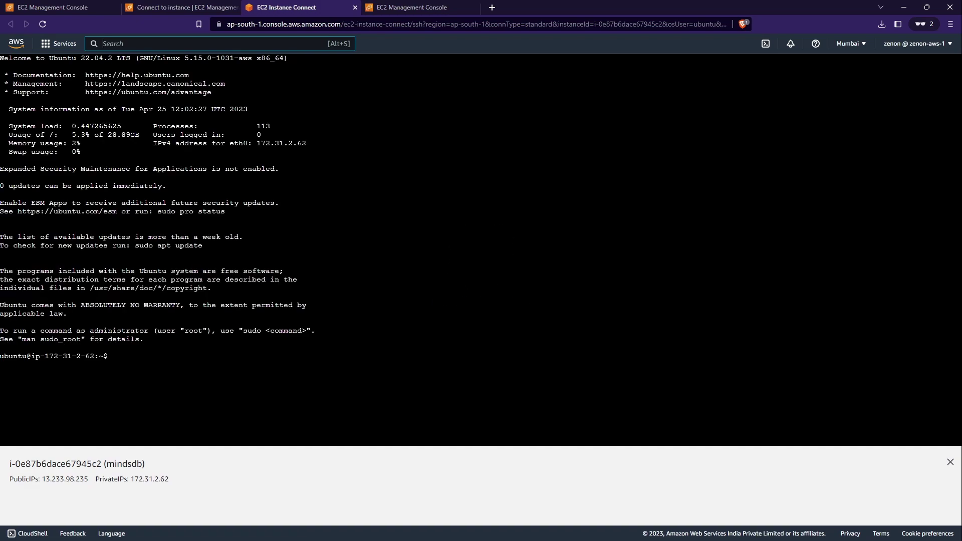
- Clear the terminal and update the package lists with "sudo apt-get update -y"
type("clear")
key("Return")
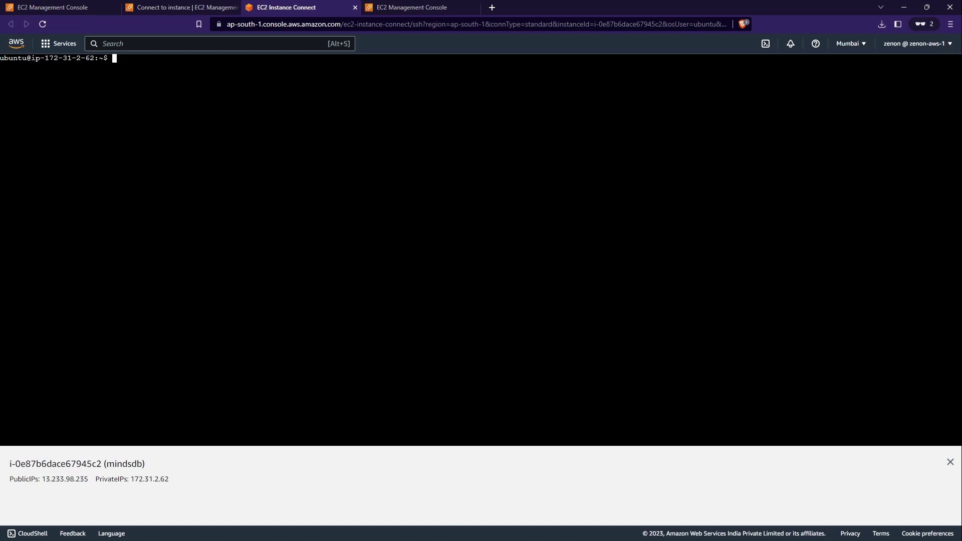
type("sudo apt-get update -y &&")
key("BackSpace")
key("BackSpace")
key("BackSpace")
key("BackSpace")
key("Return")
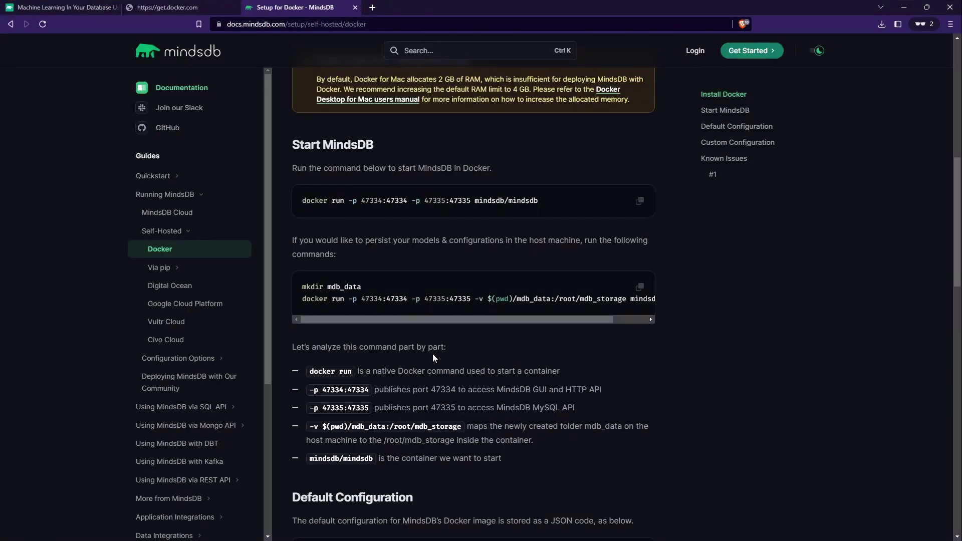
scroll(433, 356, "up", 1)
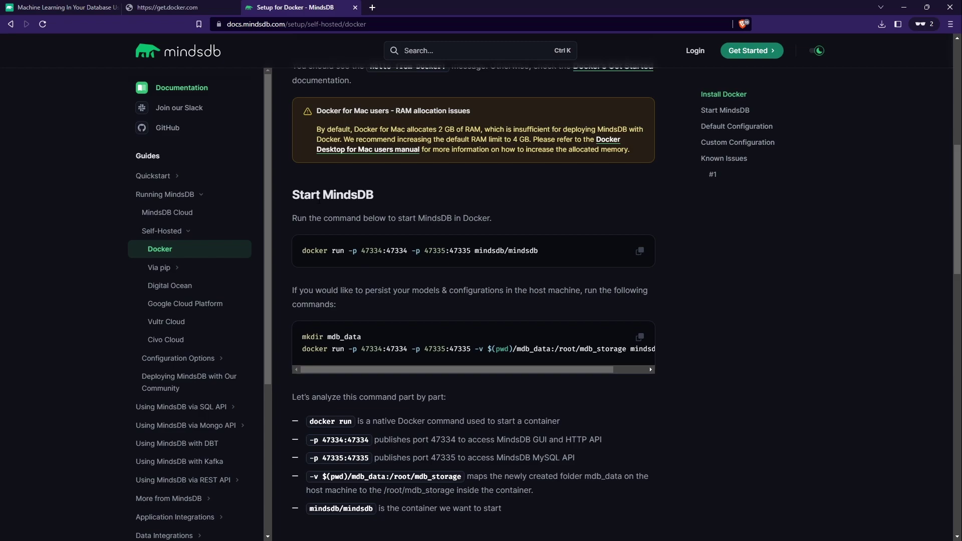
left_click(165, 7)
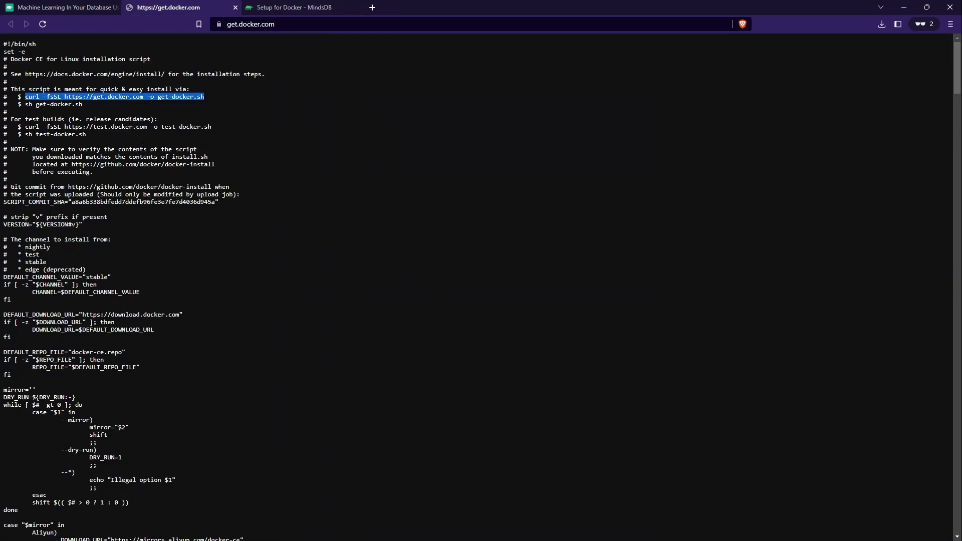
left_click(211, 102)
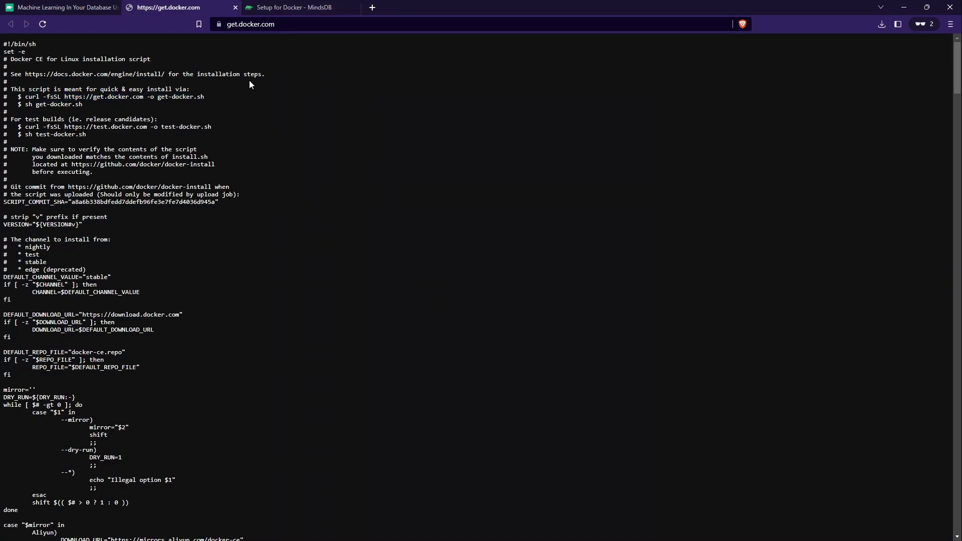
left_click(270, 24)
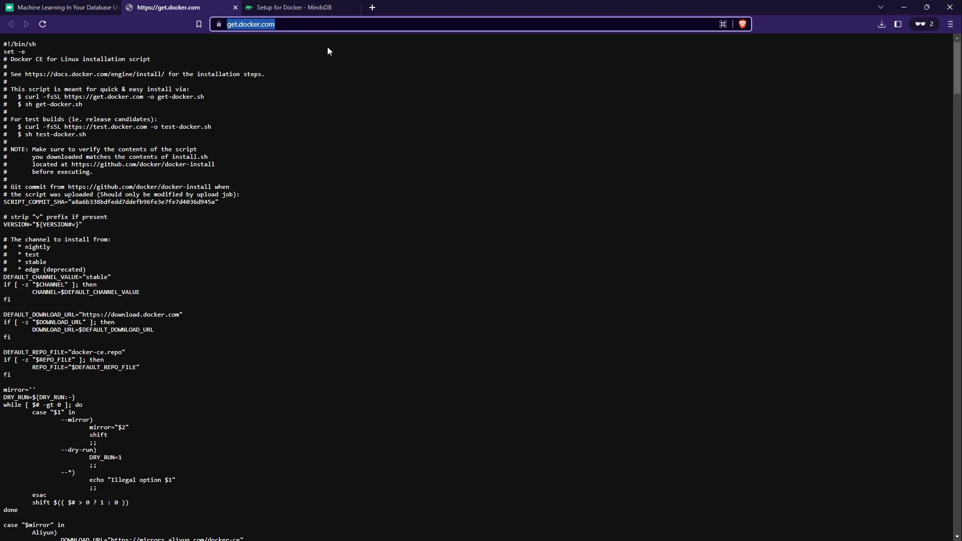
left_click(338, 77)
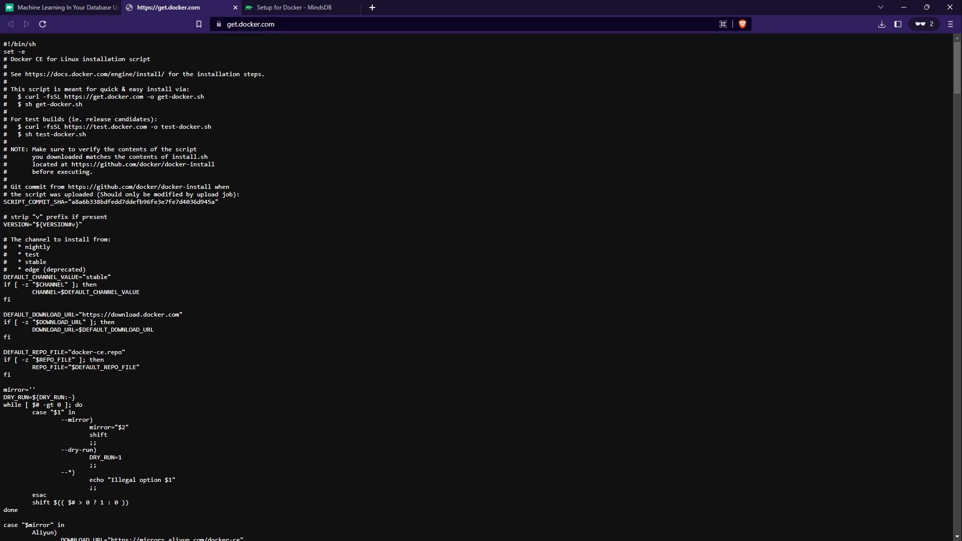
left_click_drag(26, 97, 197, 97)
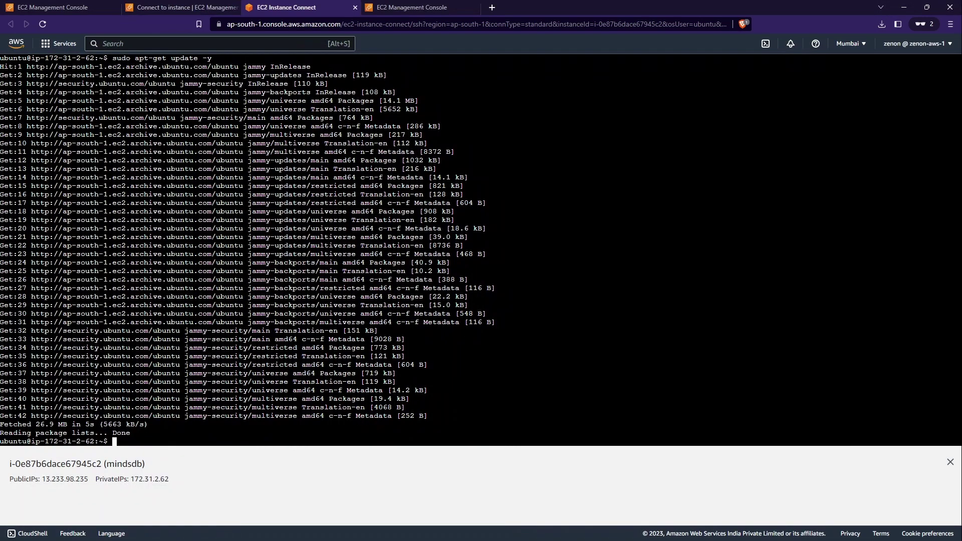
type("clear")
key("Return")
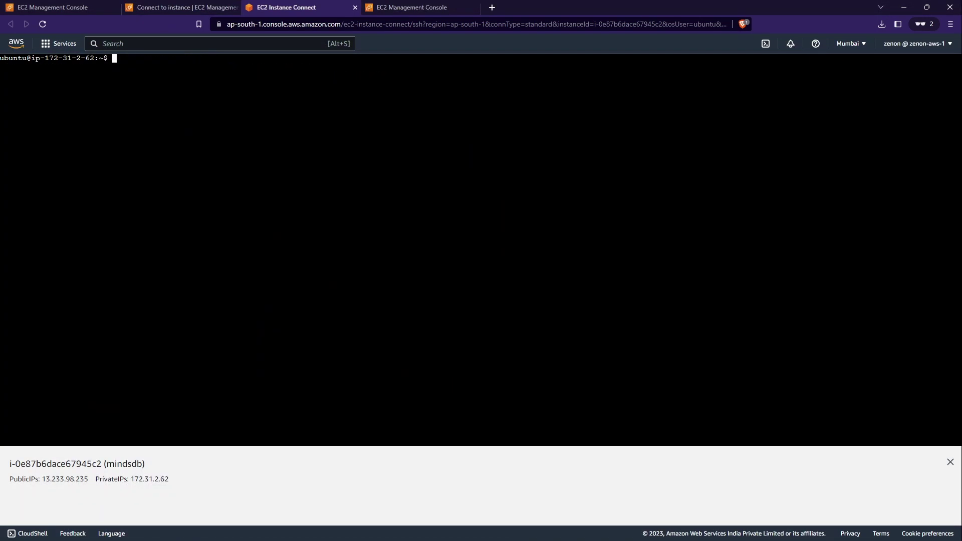
type("curl -fsSL https://get.docker.com -o get-docker.sh")
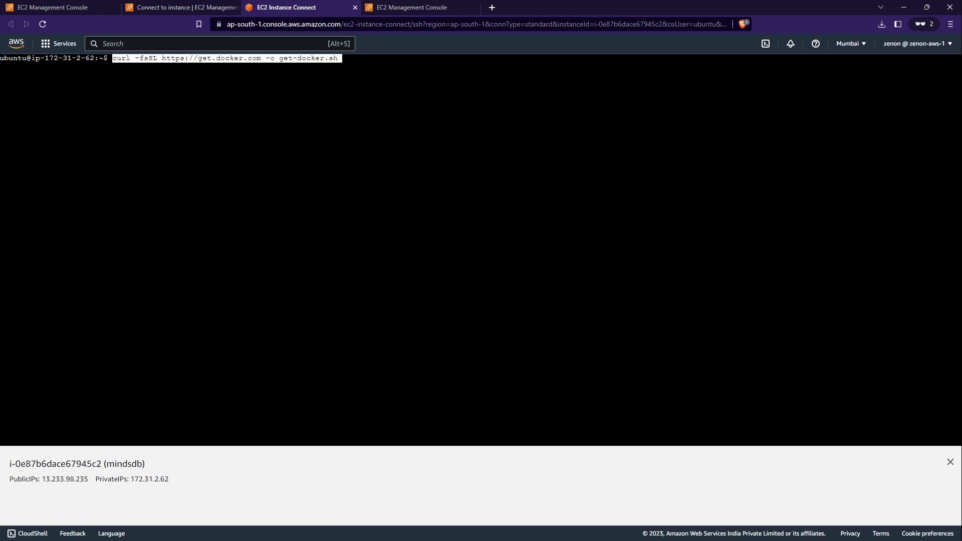
key("Return")
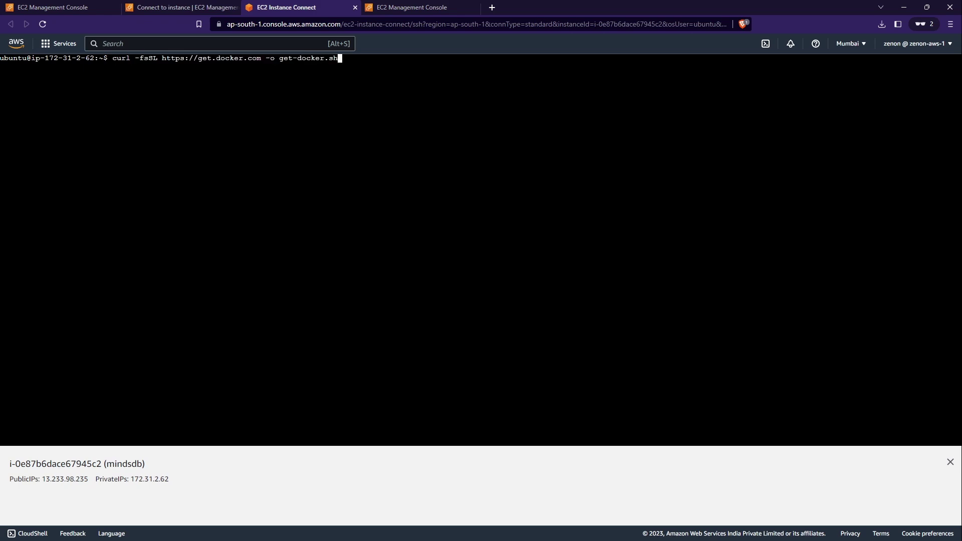
key("Return")
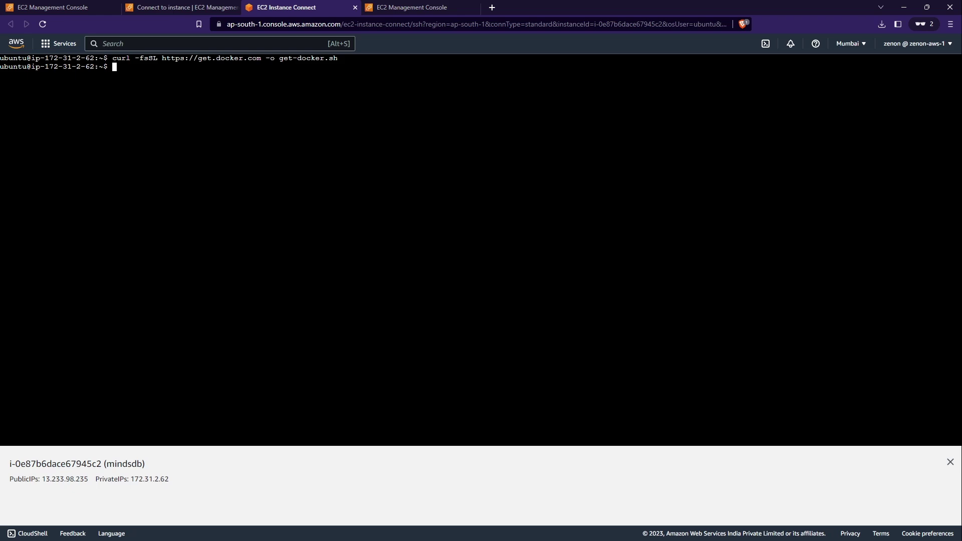
- Install Docker by running "sudo sh get-docker.sh" in the instance terminal
type("sudo sh get")
key("Tab")
key("Left")
key("Left")
key("Left")
key("Left")
key("Left")
key("Left")
key("Left")
key("Left")
key("Left")
key("Left")
key("Left")
key("Left")
key("Left")
key("Left")
key("Left")
key("Left")
key("Right")
key("Right")
key("Right")
key("Right")
key("Right")
key("Right")
key("Right")
key("Right")
key("Right")
key("Right")
key("Right")
key("End")
key("Return")
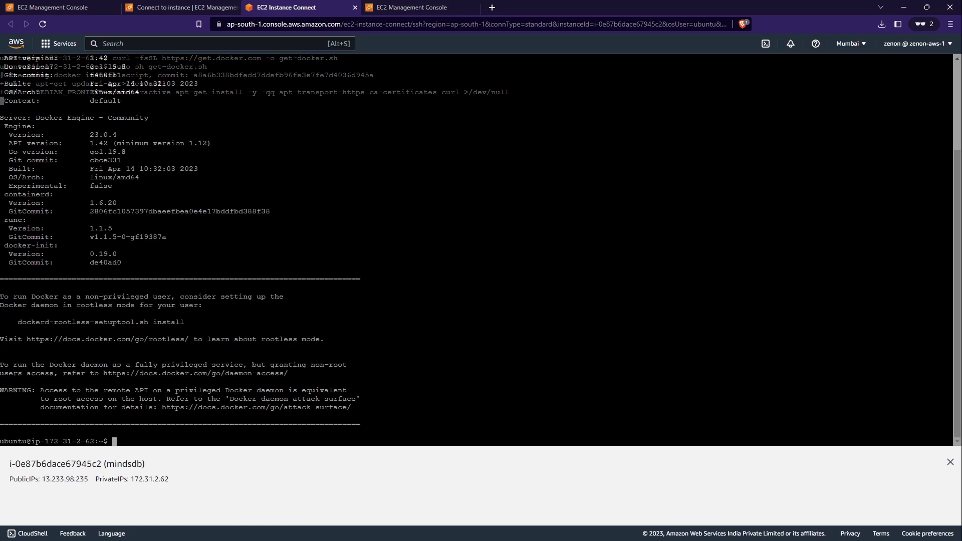
- Review the Docker installation output in the terminal and the script source on get.docker.com
scroll(480, 250, "up", 5)
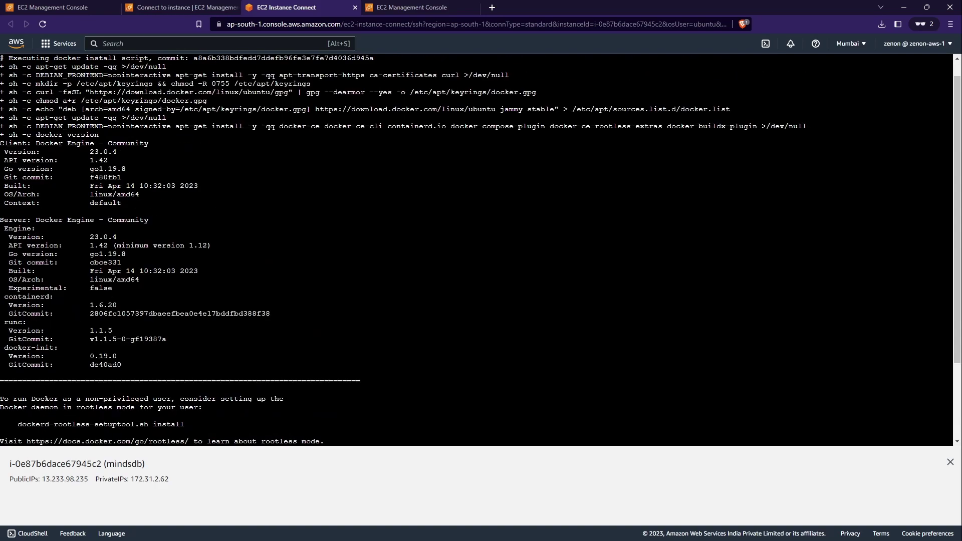
scroll(480, 249, "down", 5)
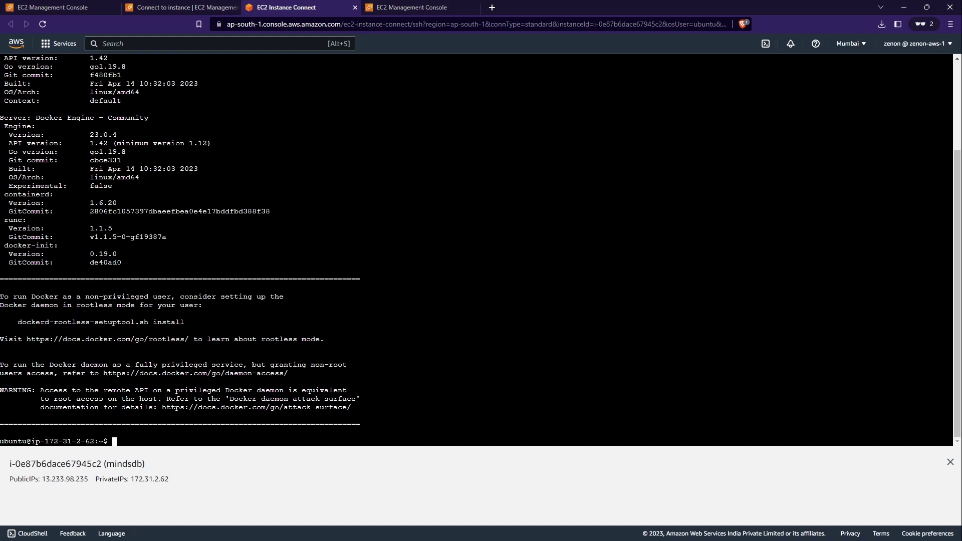
scroll(480, 249, "up", 3)
scroll(480, 249, "down", 3)
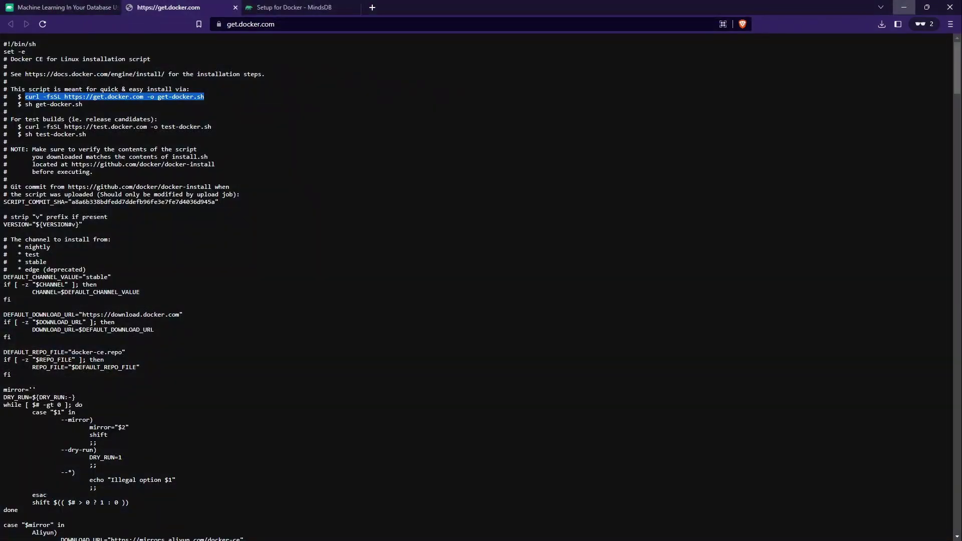
scroll(190, 361, "down", 7)
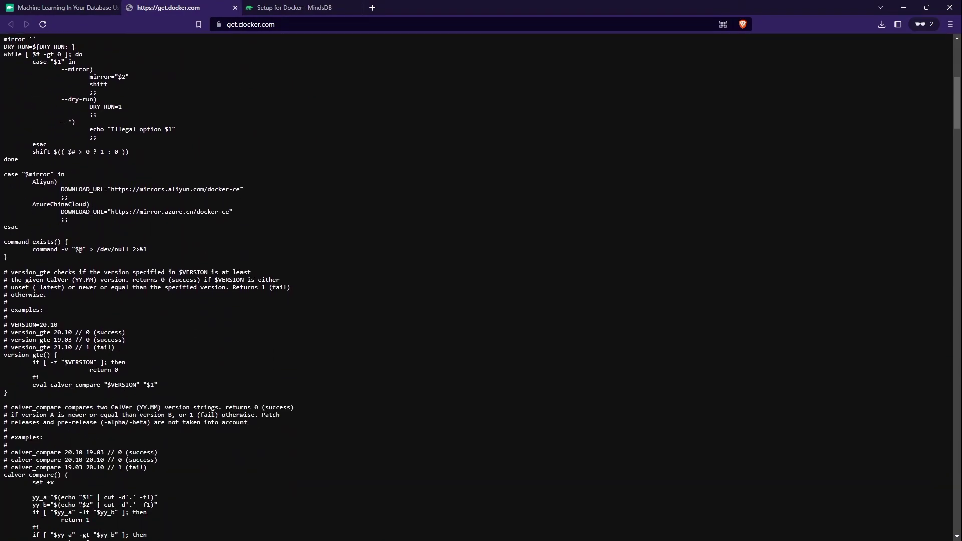
- Open the MindsDB Docker setup documentation and examine the commands for starting MindsDB with and without persistent data
scroll(83, 384, "up", 7)
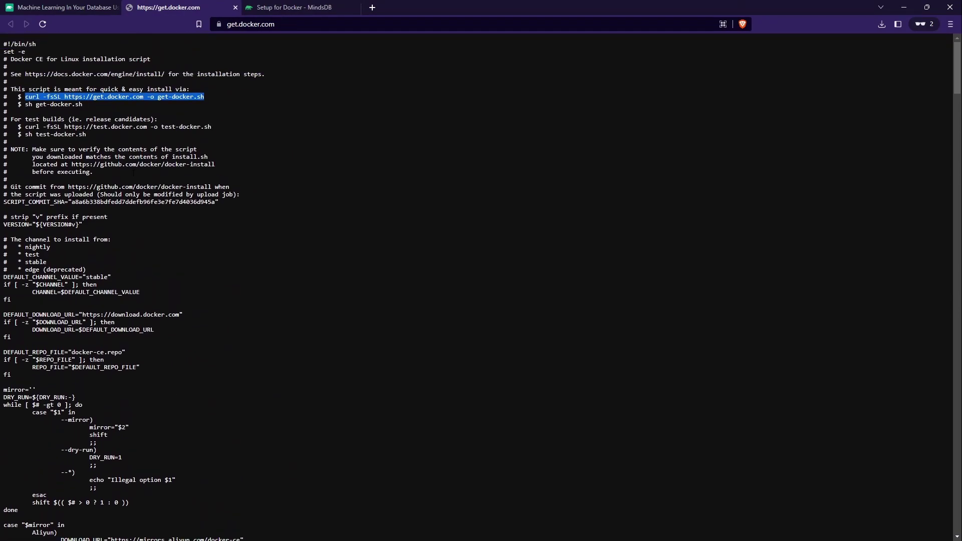
left_click(252, 7)
scroll(387, 195, "down", 1)
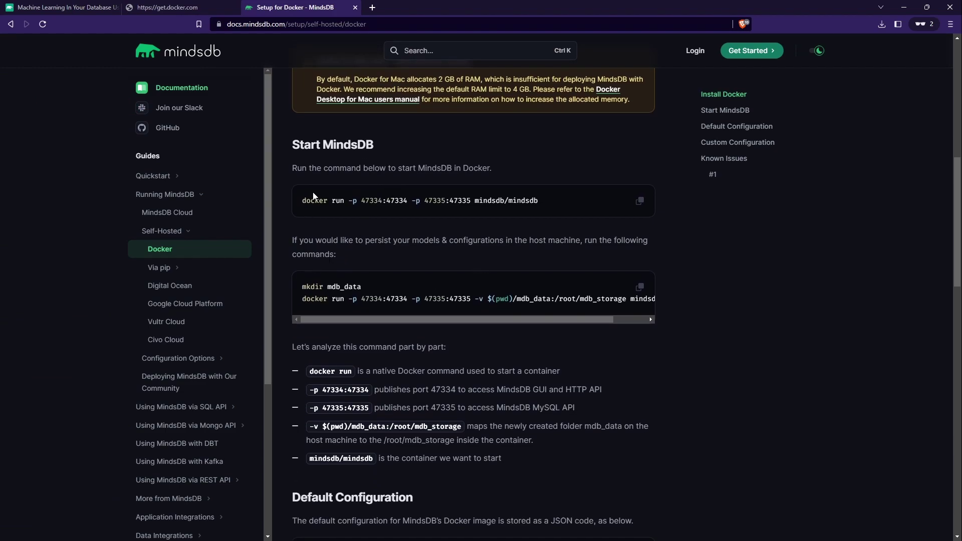
left_click_drag(290, 172, 530, 198)
left_click(525, 212)
left_click_drag(324, 288, 376, 289)
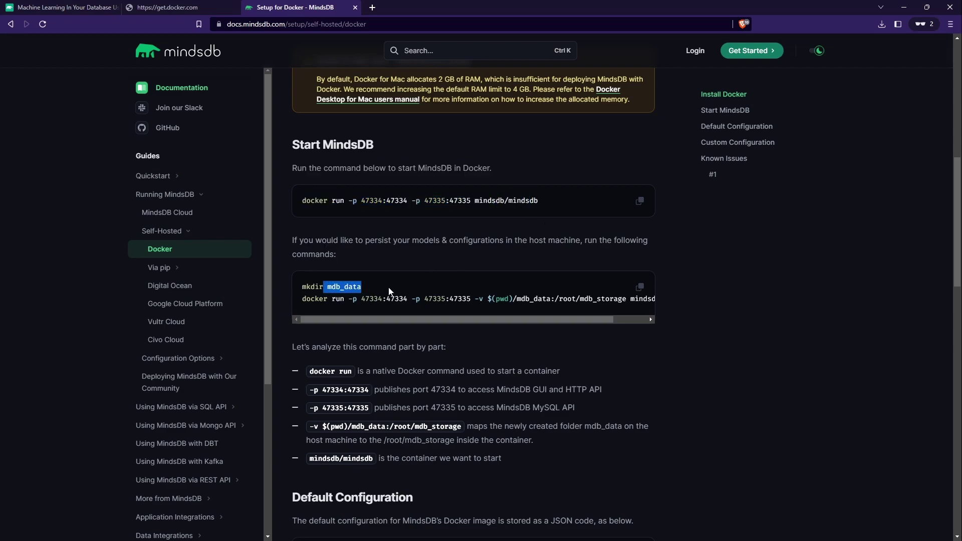
left_click(523, 297)
scroll(290, 266, "down", 1)
left_click_drag(302, 236, 573, 272)
left_click(465, 244)
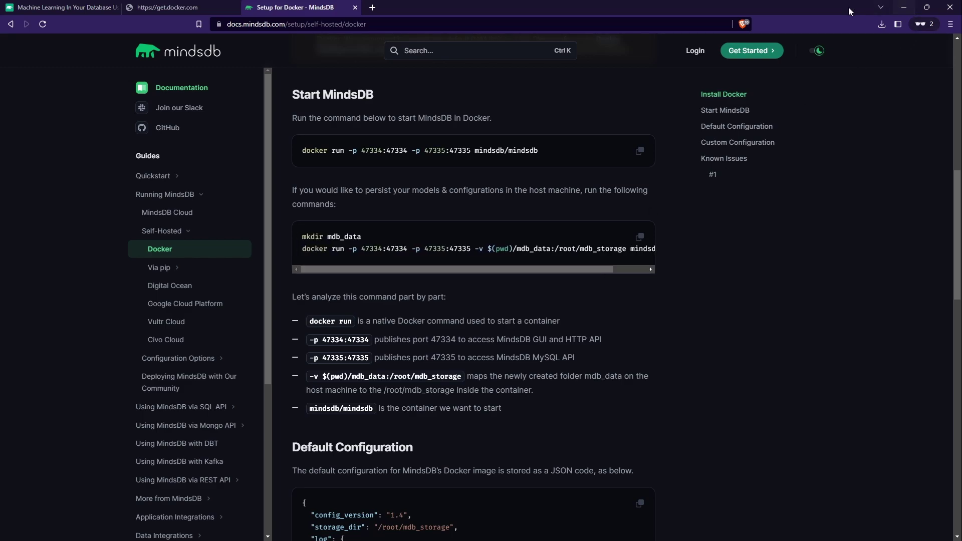
- In the EC2 instance terminal, create the directory "mdb_data" and clear the screen
left_click(921, 6)
key("alt+Tab")
type("mkdir mdb_data")
key("Return")
type("clear")
key("Return")
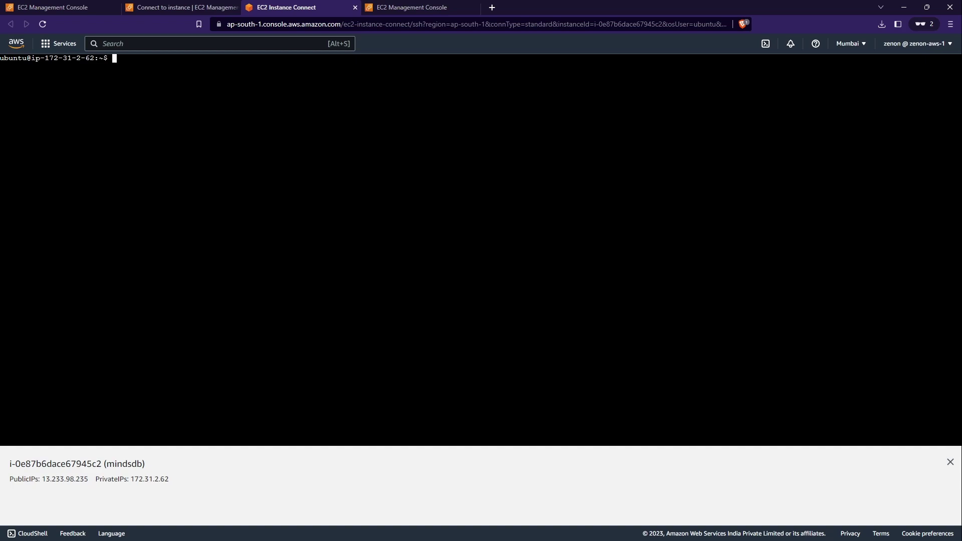
- Copy the "docker run" command that mounts mdb_data from the MindsDB documentation and paste it into the instance terminal
key("alt+Tab")
scroll(386, 336, "down", 1)
scroll(323, 275, "up", 1)
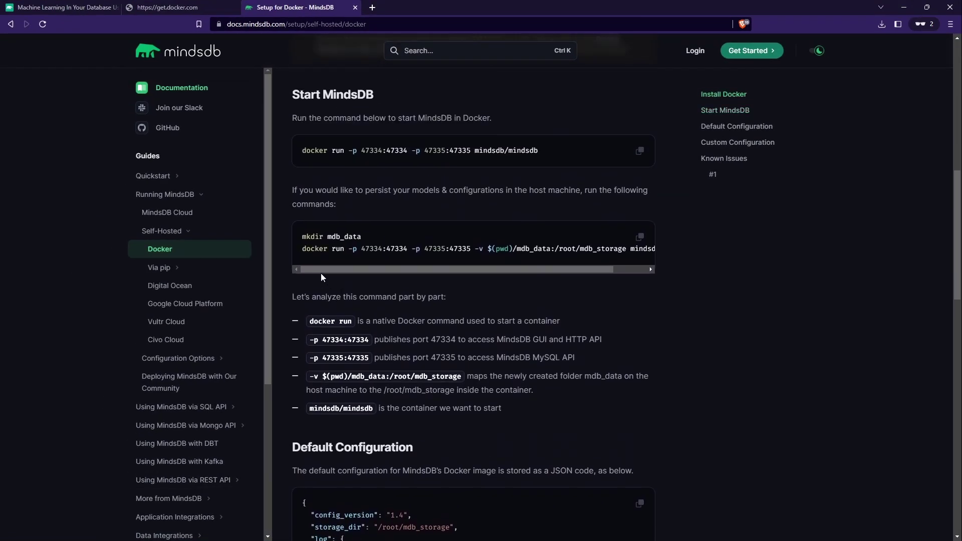
left_click_drag(302, 249, 651, 261)
key("ctrl+c")
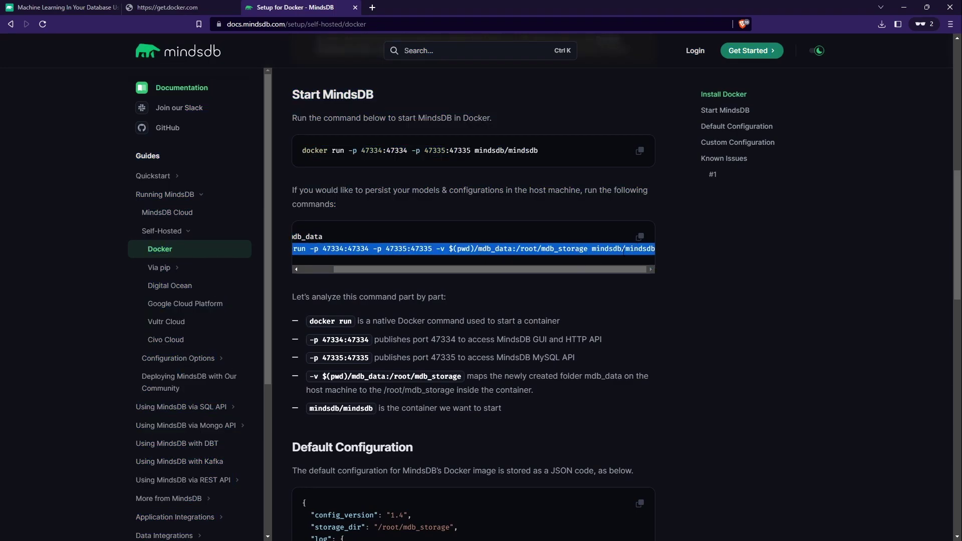
left_click(904, 7)
key("ctrl+v")
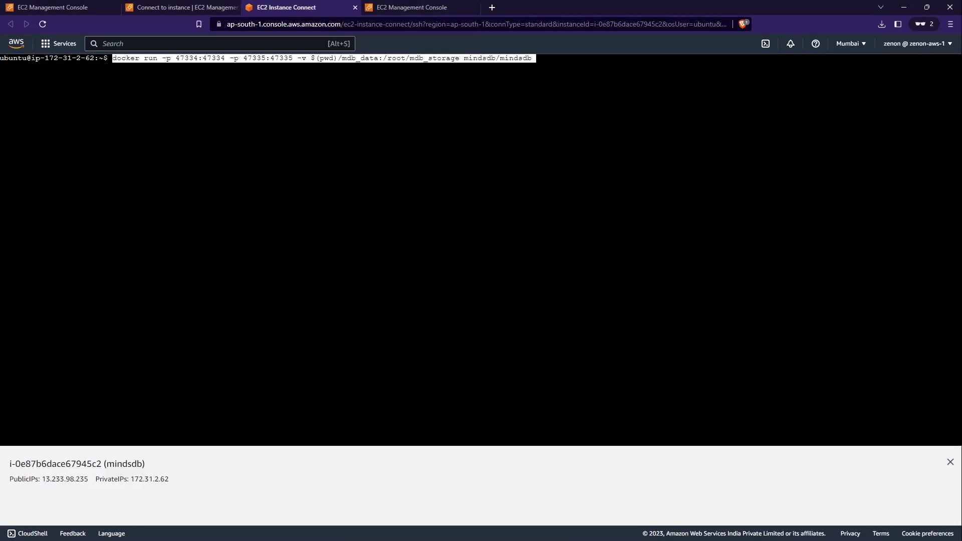
- Insert the "-d" option after "docker run" in the pasted command
key("Left")
key("Left")
key("Left")
key("Left")
key("Left")
key("Left")
key("Left")
key("Left")
key("Left")
key("Left")
key("Left")
key("Left")
key("Left")
key("Left")
key("Left")
key("Left")
key("Left")
key("Left")
key("Left")
key("Left")
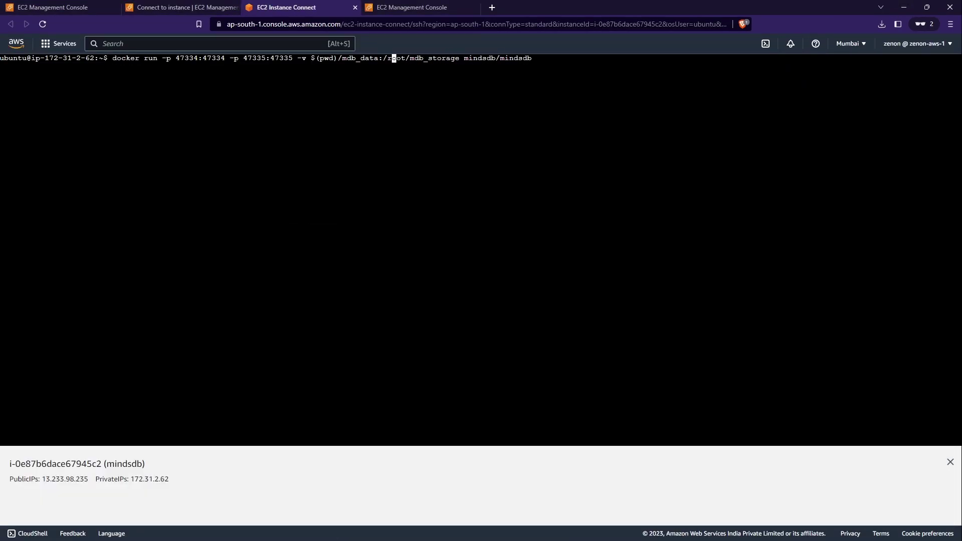
key("Right")
key("Right")
key("Right")
key("Right")
key("Right")
key("Left")
key("Left")
key("Left")
key("Left")
key("Left")
key("Left")
key("Left")
key("Left")
key("Left")
key("Left")
key("Left")
key("Left")
key("Left")
key("Left")
key("Left")
key("Left")
key("Left")
key("Left")
key("Left")
key("Left")
key("Left")
key("Left")
key("Left")
key("Left")
key("Left")
key("Left")
key("Left")
key("Left")
key("Right")
type("-d")
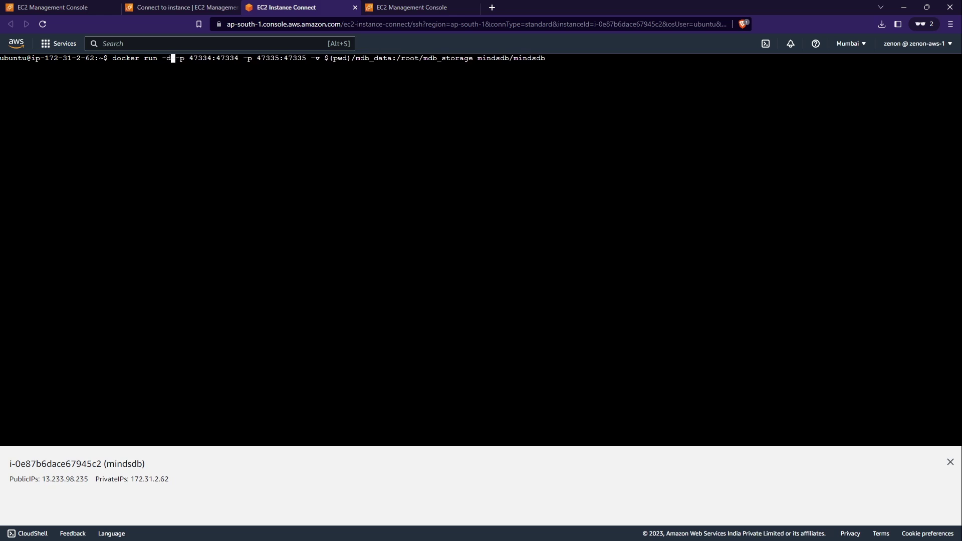
- Try to run the edited mindsdb/mindsdb container command with ports 47334 and 47335 published and mdb_data mounted
key("Right")
key("Right")
key("Right")
key("Right")
key("Right")
key("Right")
key("Left")
key("Left")
key("Left")
key("Left")
key("Left")
key("Right")
key("Right")
key("Right")
key("Right")
key("Right")
key("Left")
key("Left")
key("Left")
key("Left")
key("Left")
key("Left")
key("Left")
key("Left")
key("Right")
key("Right")
key("Right")
key("Right")
key("Right")
key("Right")
key("Right")
key("Right")
key("Right")
key("Right")
key("Right")
key("Right")
key("Right")
key("Right")
key("Right")
key("Right")
key("Right")
key("Right")
key("Right")
key("Right")
key("Right")
key("Right")
key("Right")
key("Return")
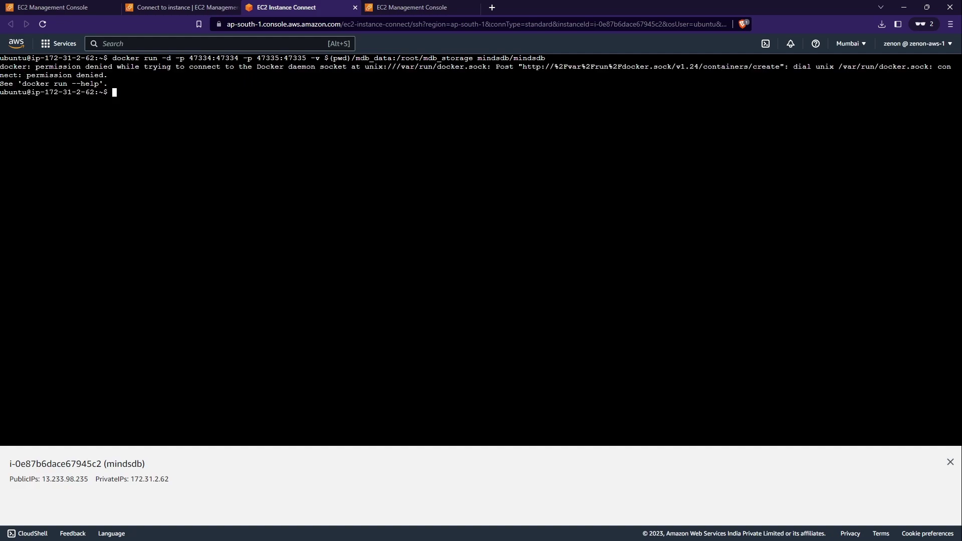
- Recall the previous "docker run" command, prefix it with "sudo" and run it
key("Up")
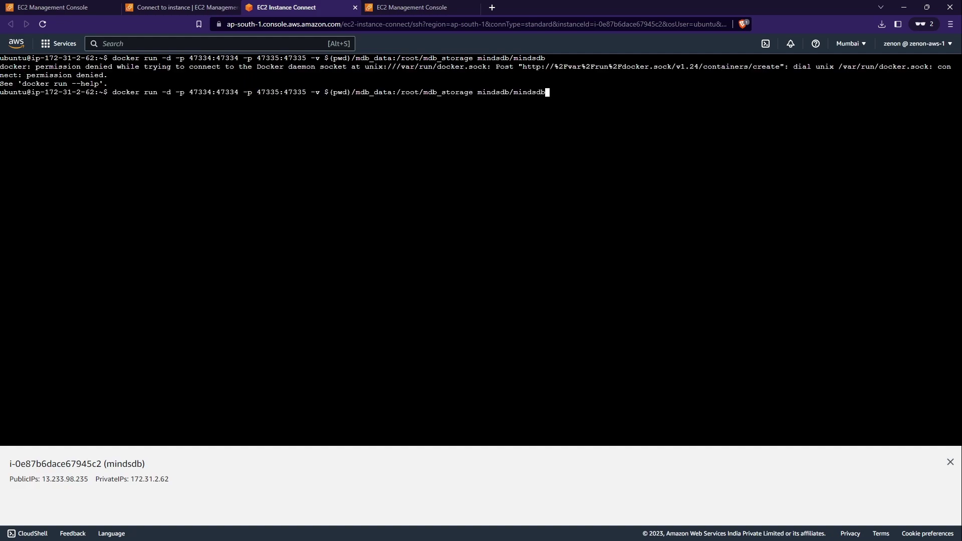
key("Home")
type("sudo")
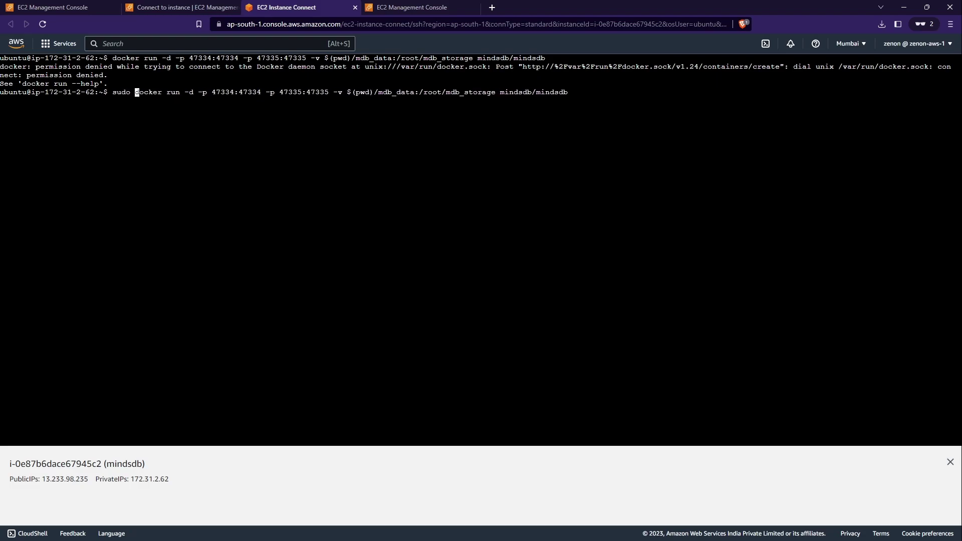
key("Return")
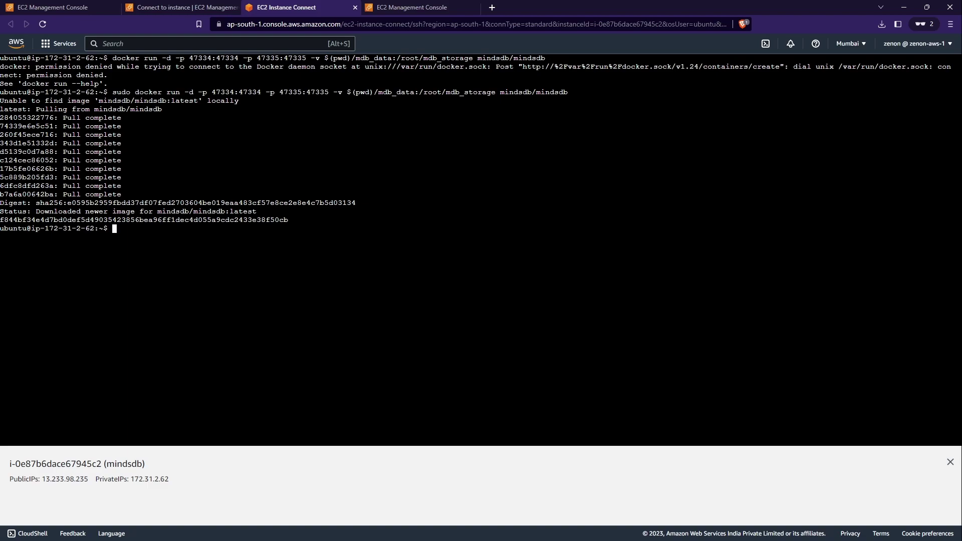
- In a root shell opened with "sudo su", run "docker container ls" and "docker logs f84" to check the MindsDB container
type("sudo su")
key("Return")
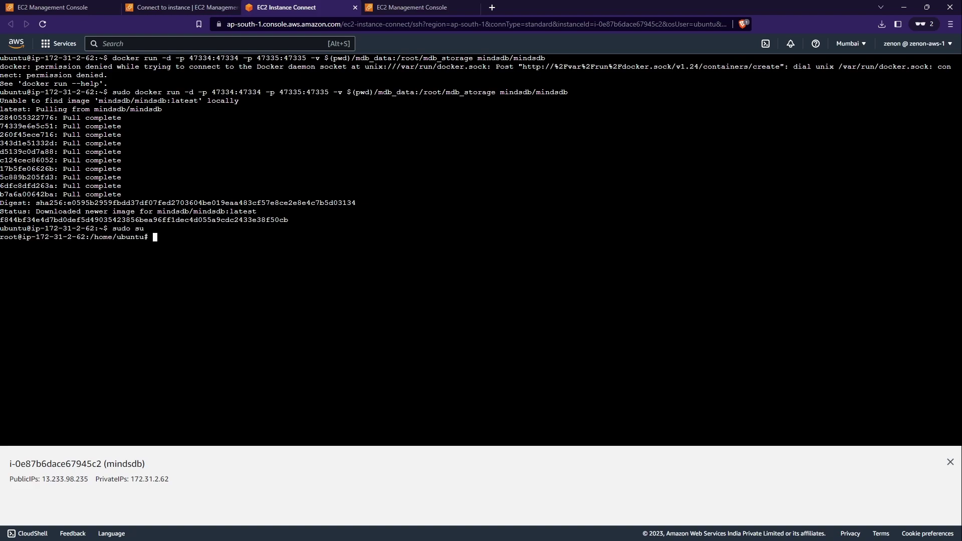
type("docker container ls")
key("Return")
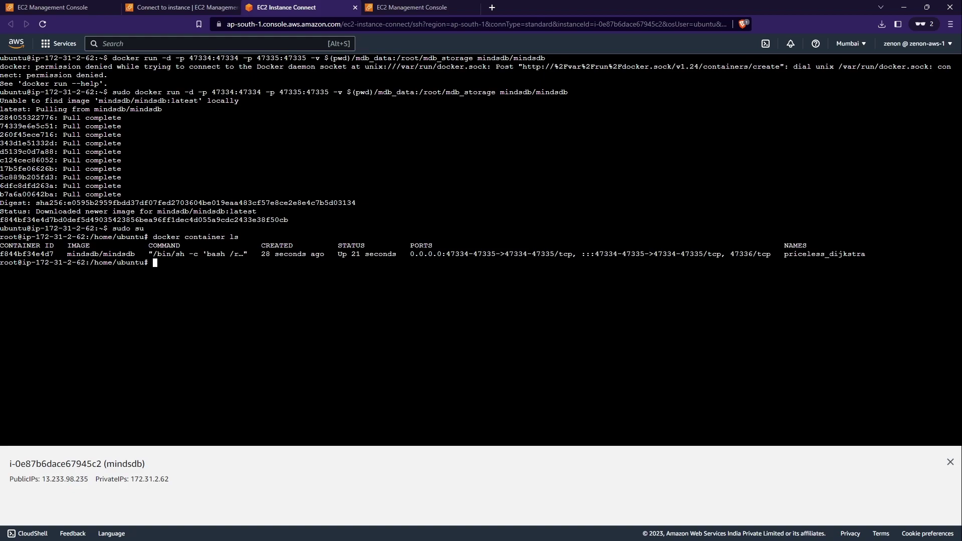
type("docker logs f84")
key("Return")
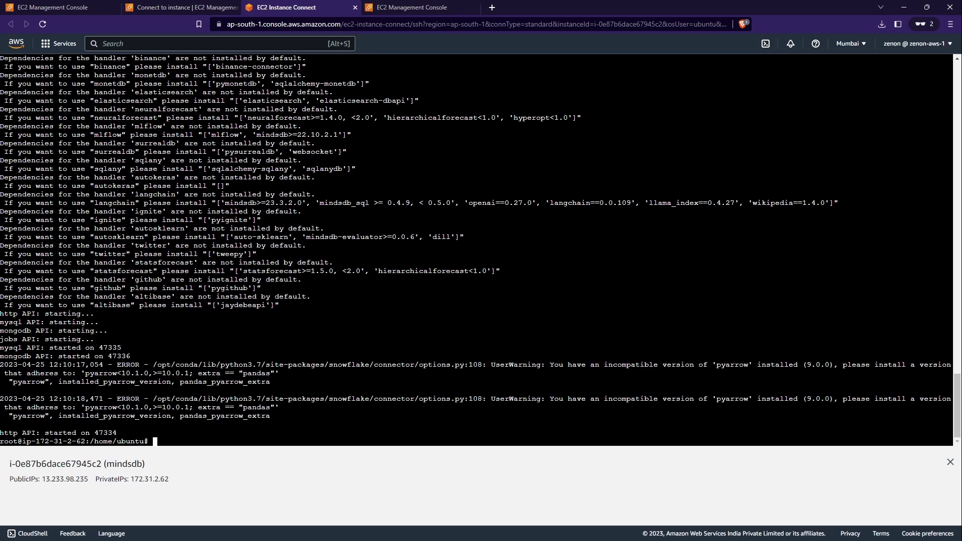
- Copy the instance's public IP address and open it with port 47334 in a new browser tab
left_click(178, 7)
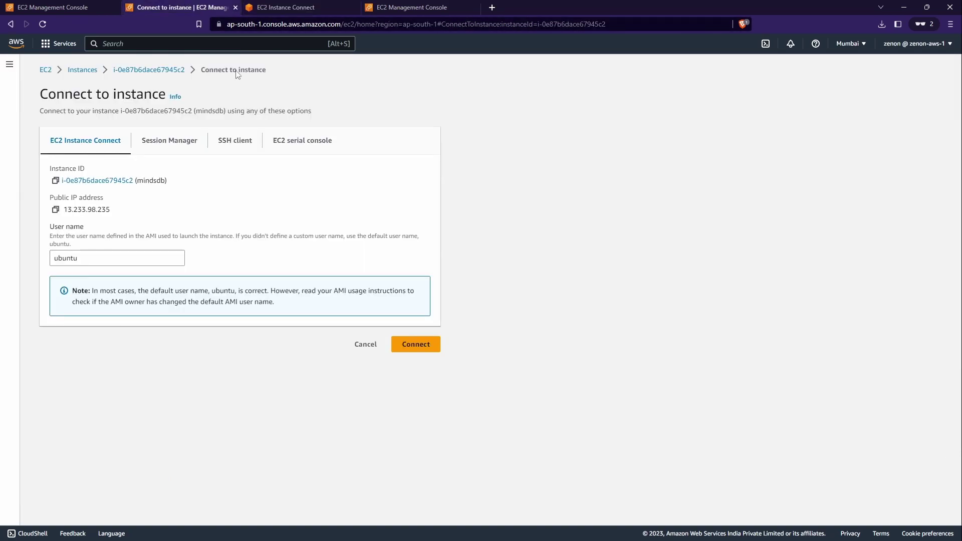
left_click(56, 210)
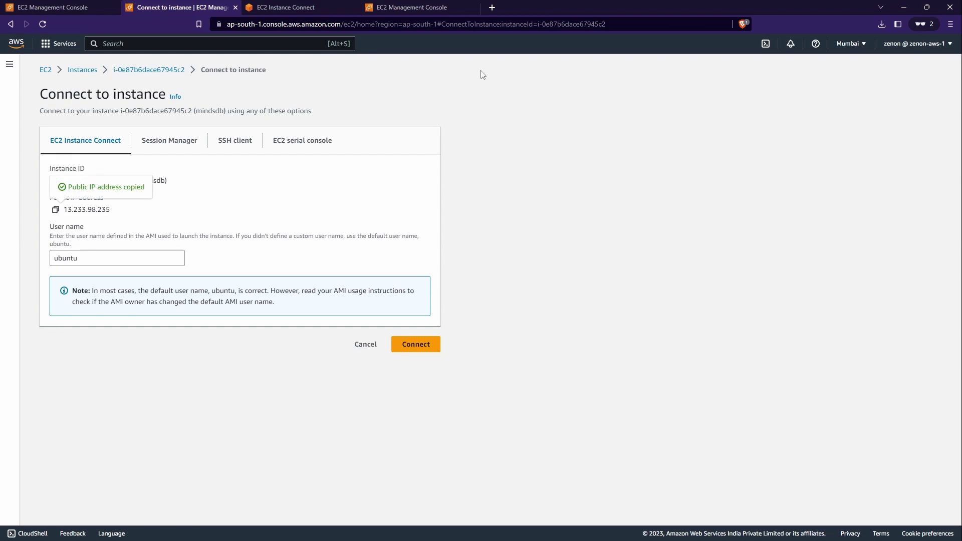
left_click(492, 7)
key("ctrl+v")
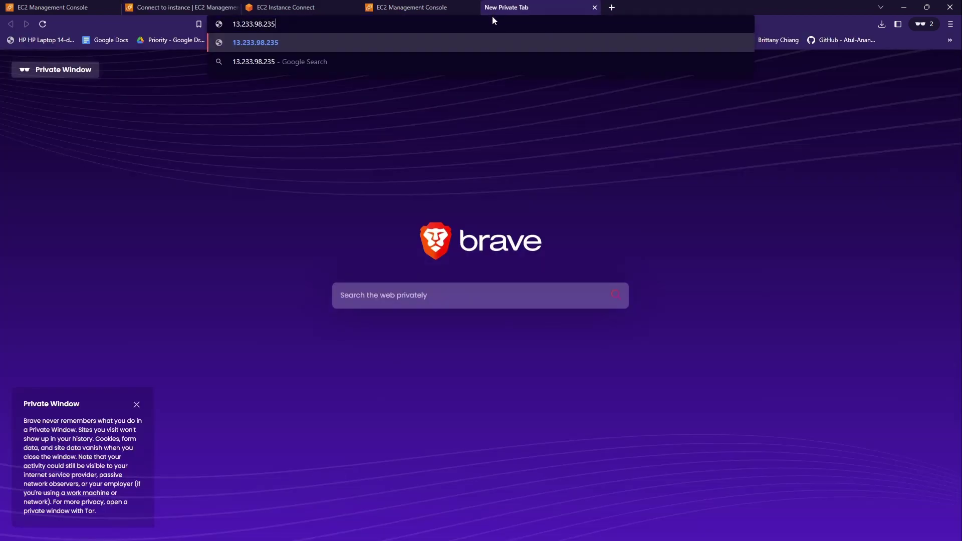
type(":47334")
key("Return")
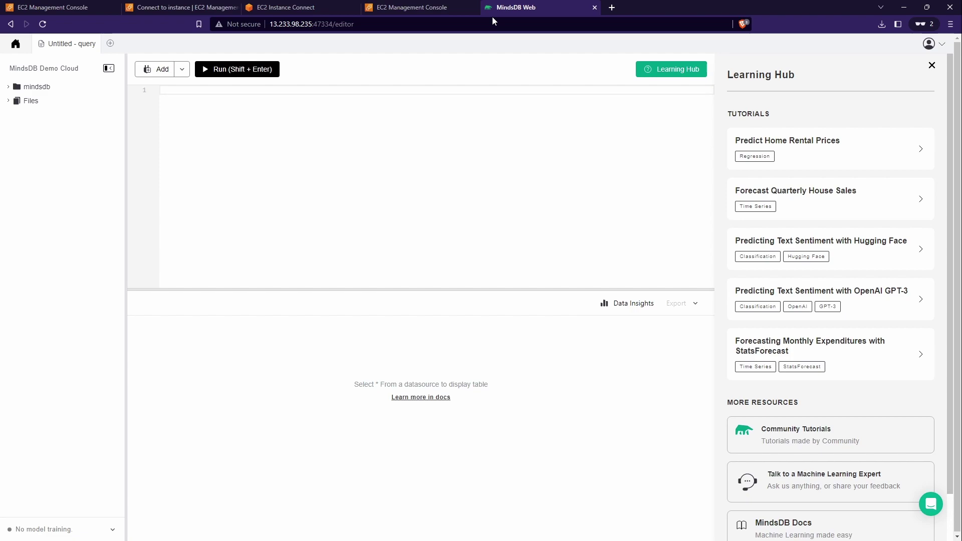
- Upload "heart disease classification dataset.csv" to MindsDB with the datasource name "heart_disease_dataset"
left_click(165, 76)
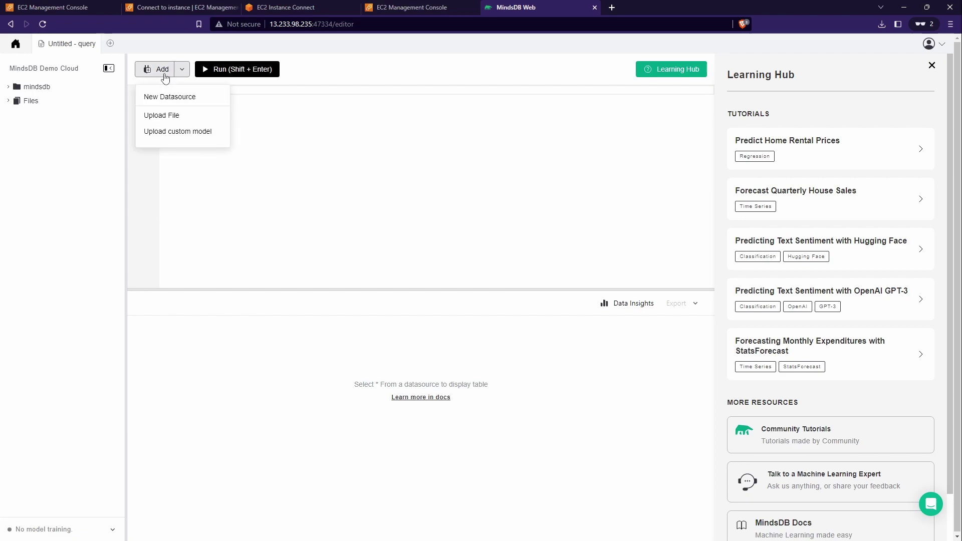
left_click(169, 115)
left_click(419, 191)
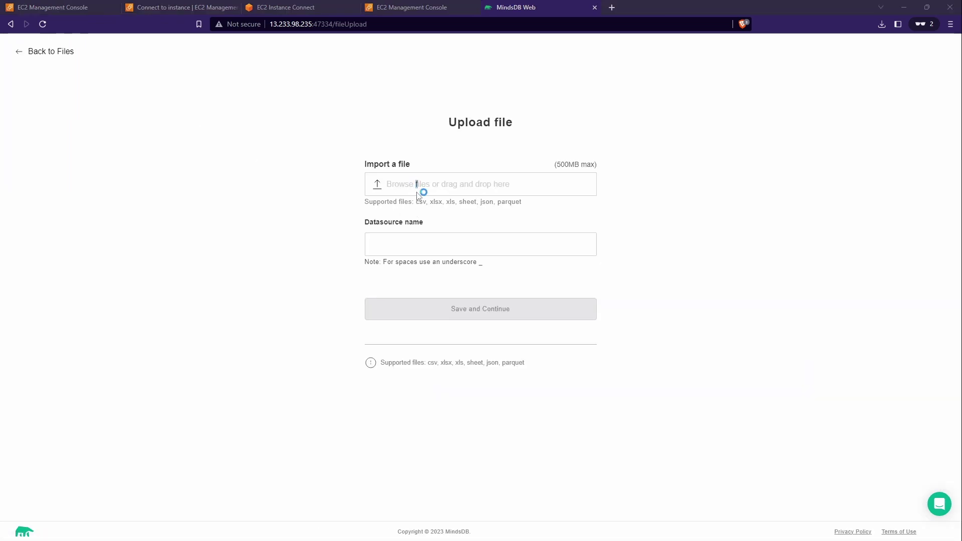
double_click(114, 99)
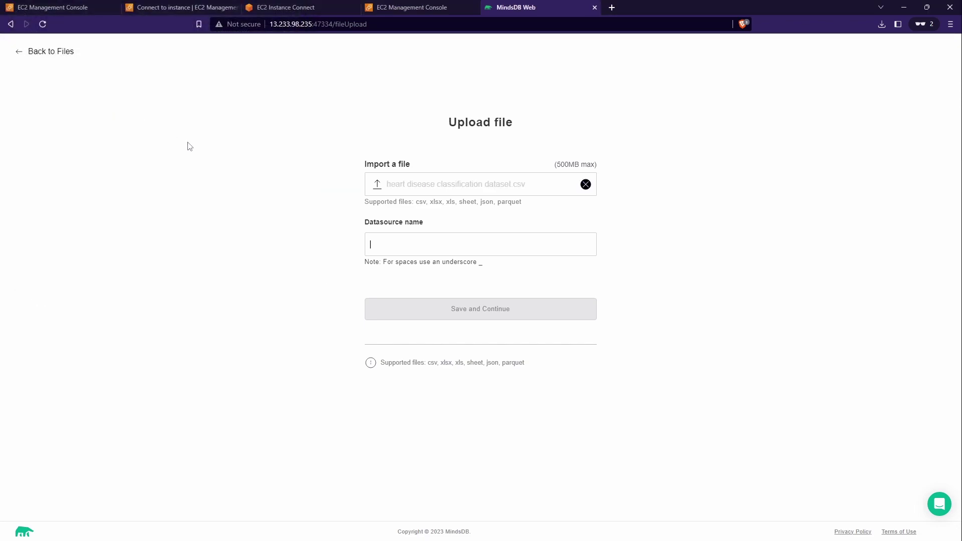
left_click(401, 247)
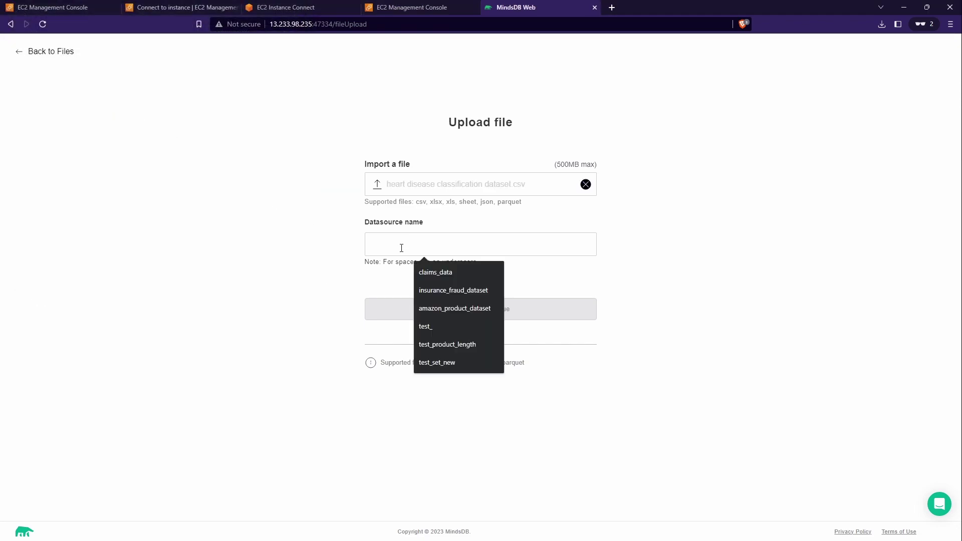
type("h")
key("BackSpace")
type("heart_disease_dataset")
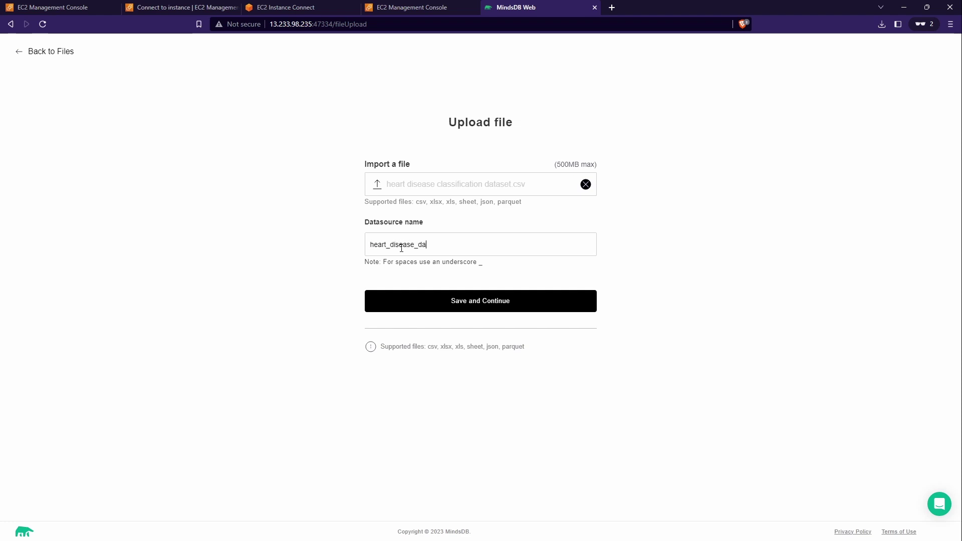
left_click(429, 310)
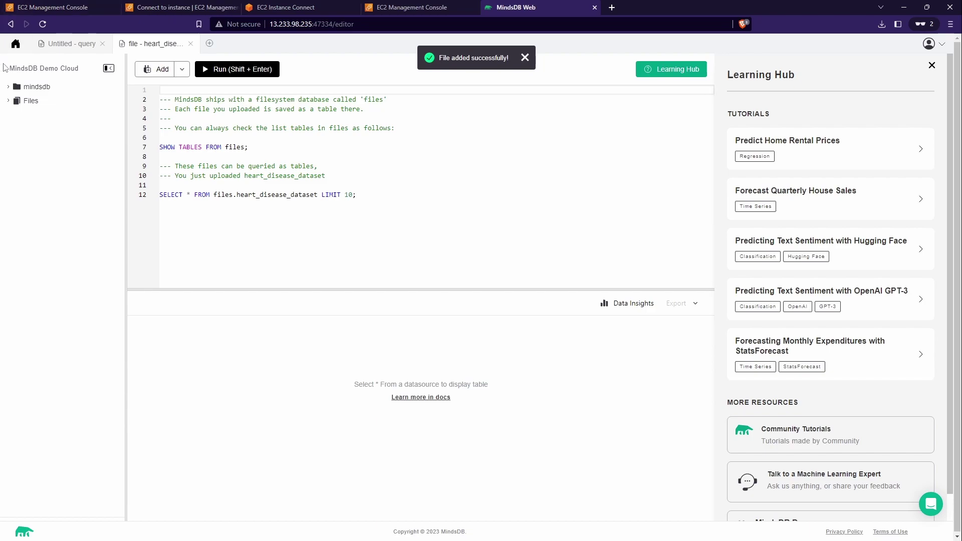
- Open the heart_disease_dataset table under Files and examine its rows and columns through target, along with the sample queries
left_click(8, 100)
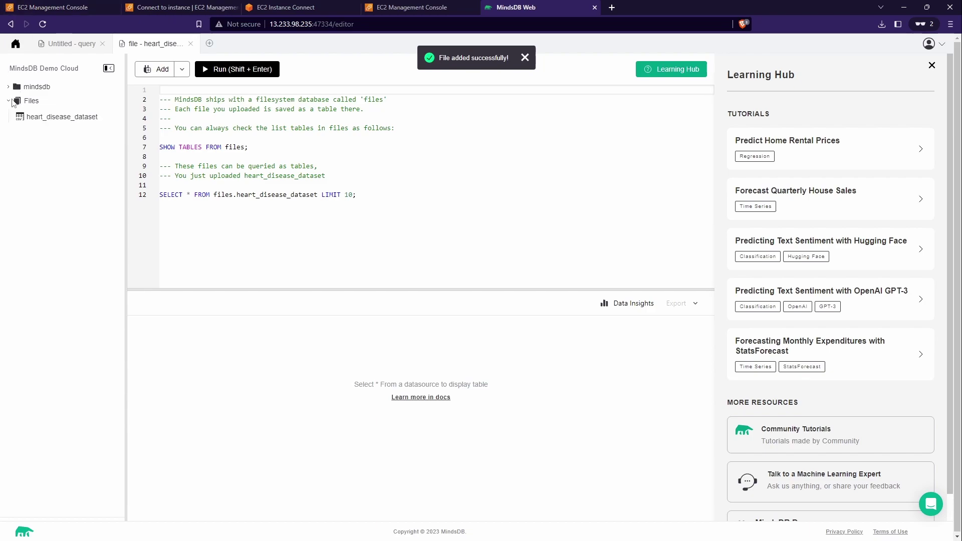
left_click(30, 120)
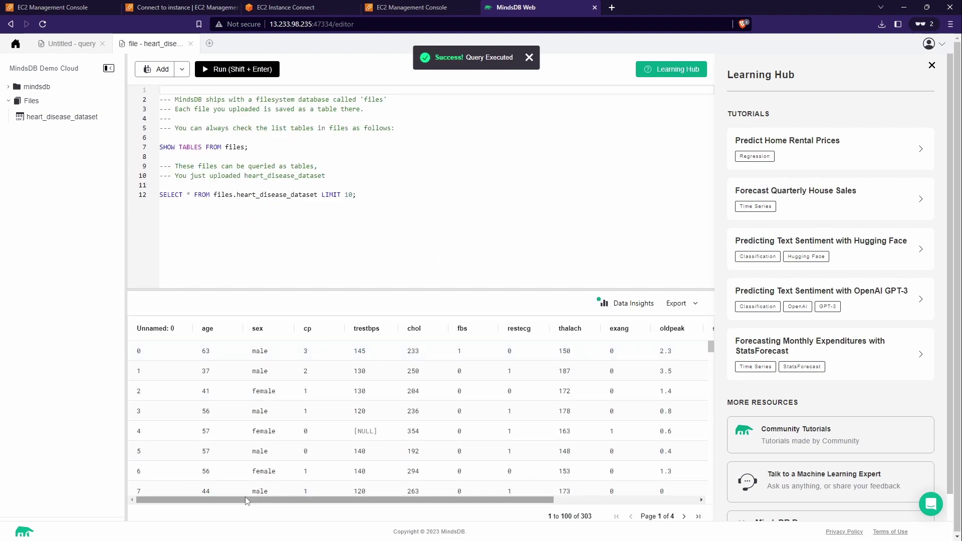
left_click_drag(249, 503, 444, 507)
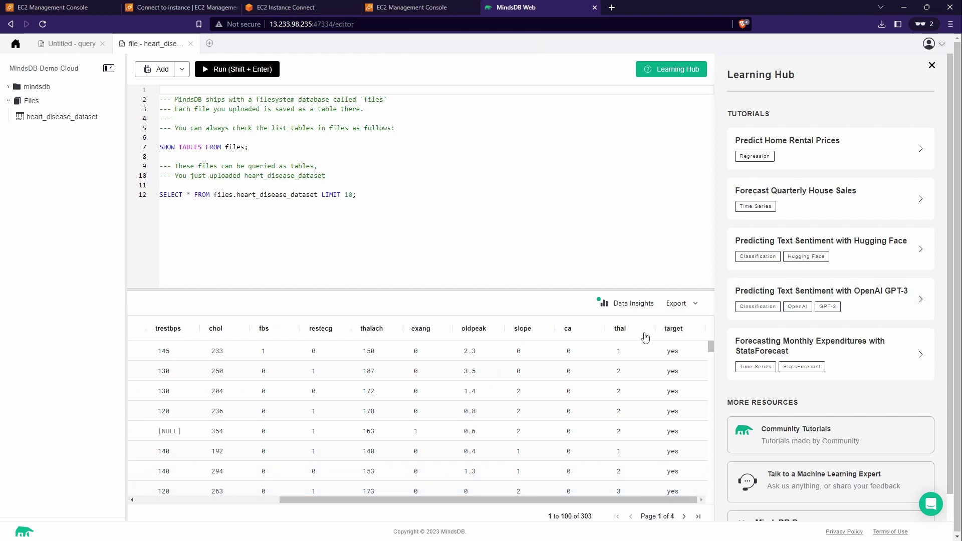
scroll(711, 346, "down", 2)
scroll(711, 344, "up", 2)
mouse_move(534, 500)
left_mouse_down()
mouse_move(502, 499)
mouse_move(536, 500)
left_mouse_up()
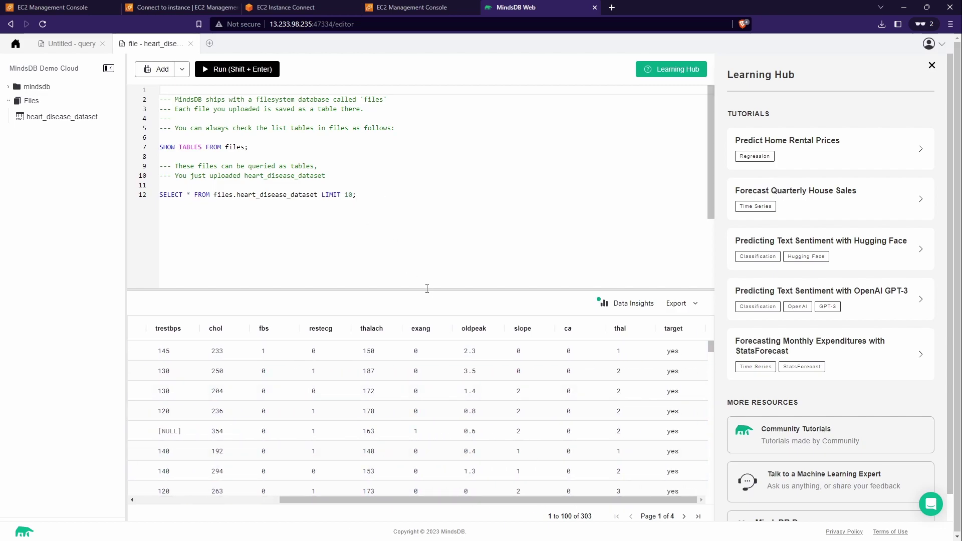
left_click_drag(373, 197, 162, 95)
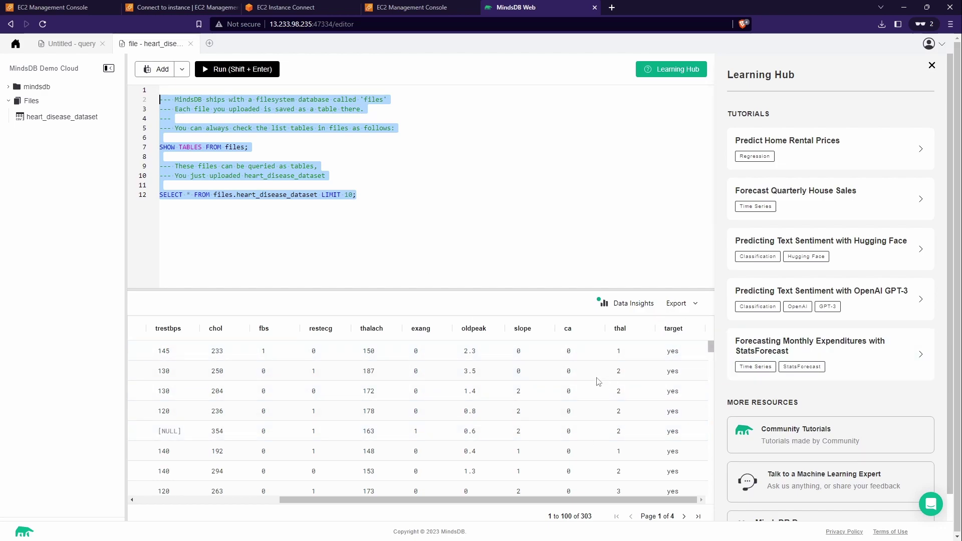
left_click(388, 216)
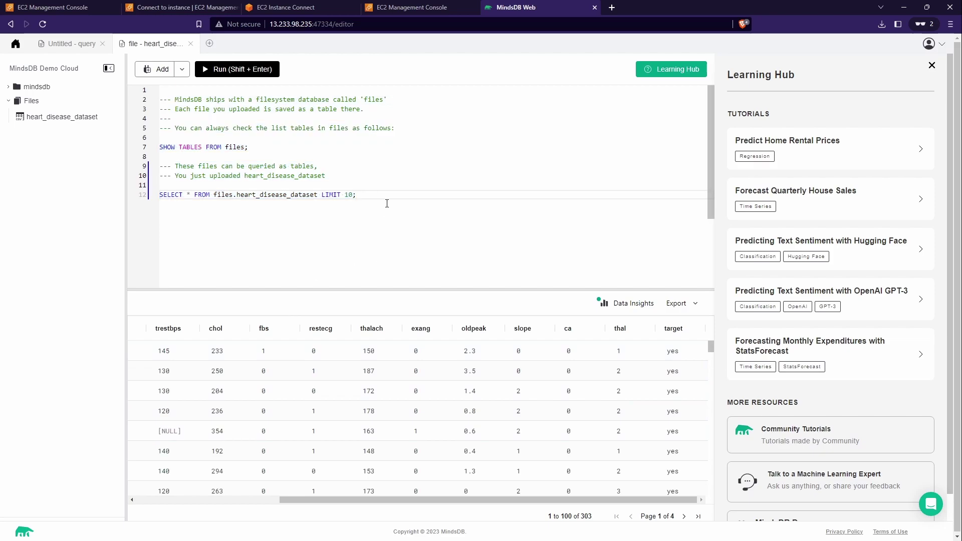